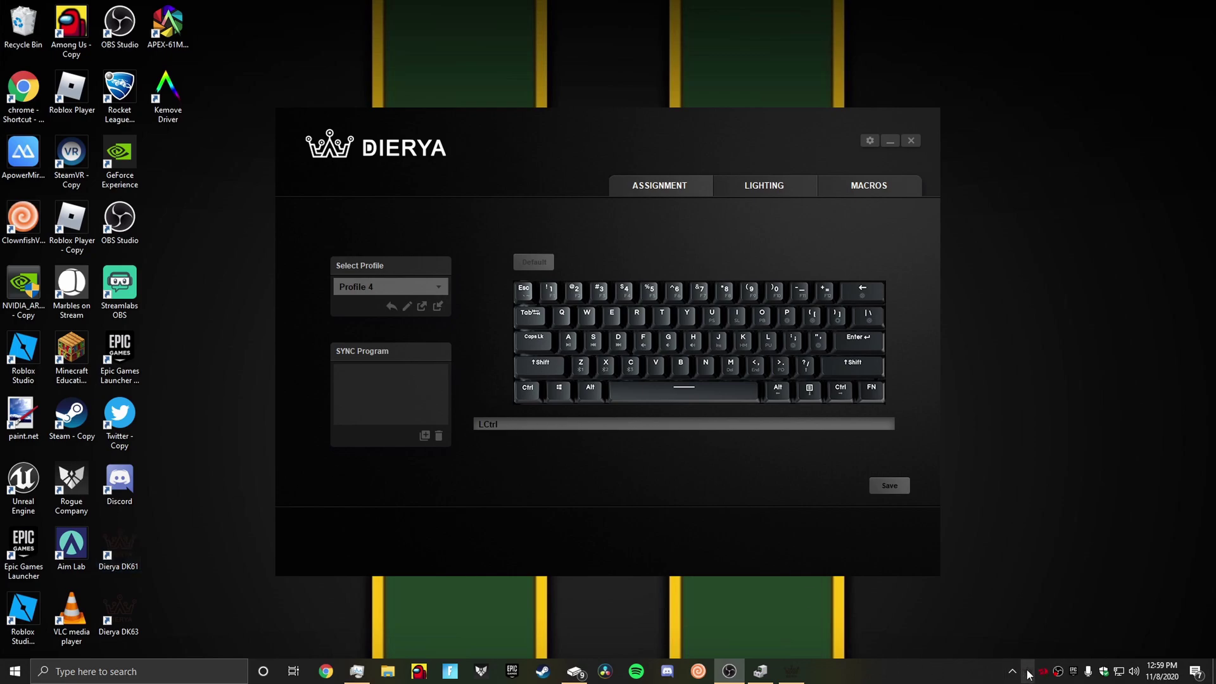
Check the E key's assignment and look at the keyboard software's tray options.
click(618, 316)
key(space)
right_click(1027, 672)
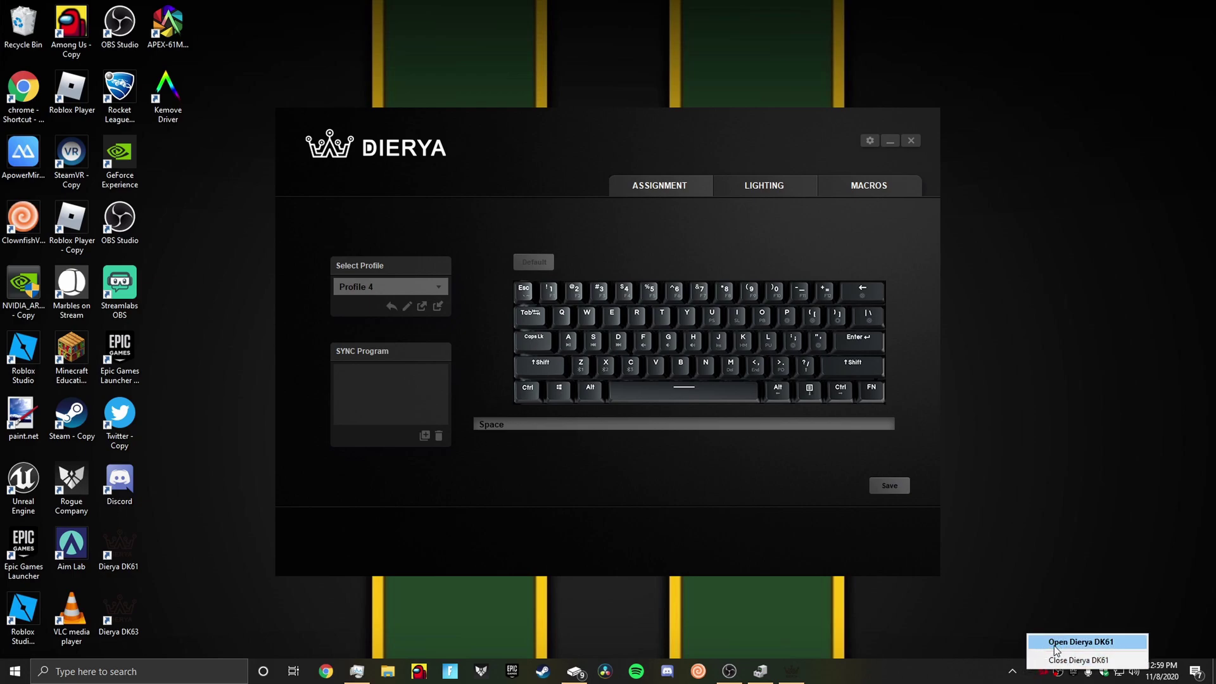
click(937, 630)
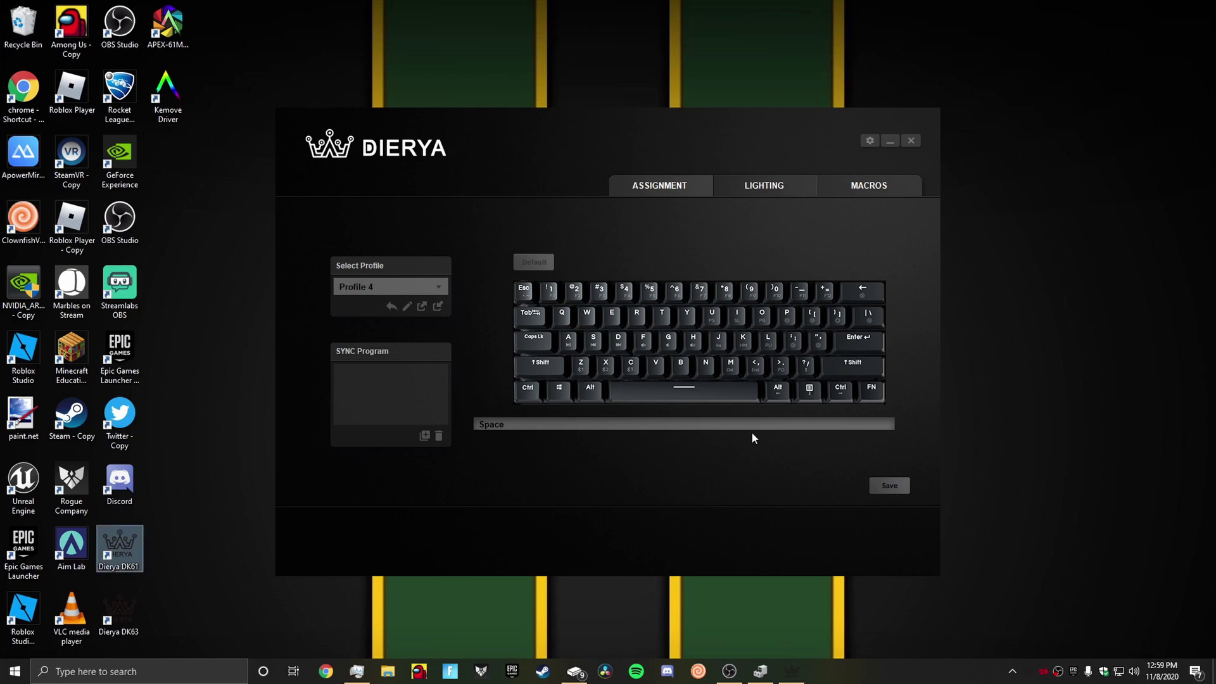
key(4)
Assign Disable to the W key in Profile 4.
click(561, 315)
double_click(589, 317)
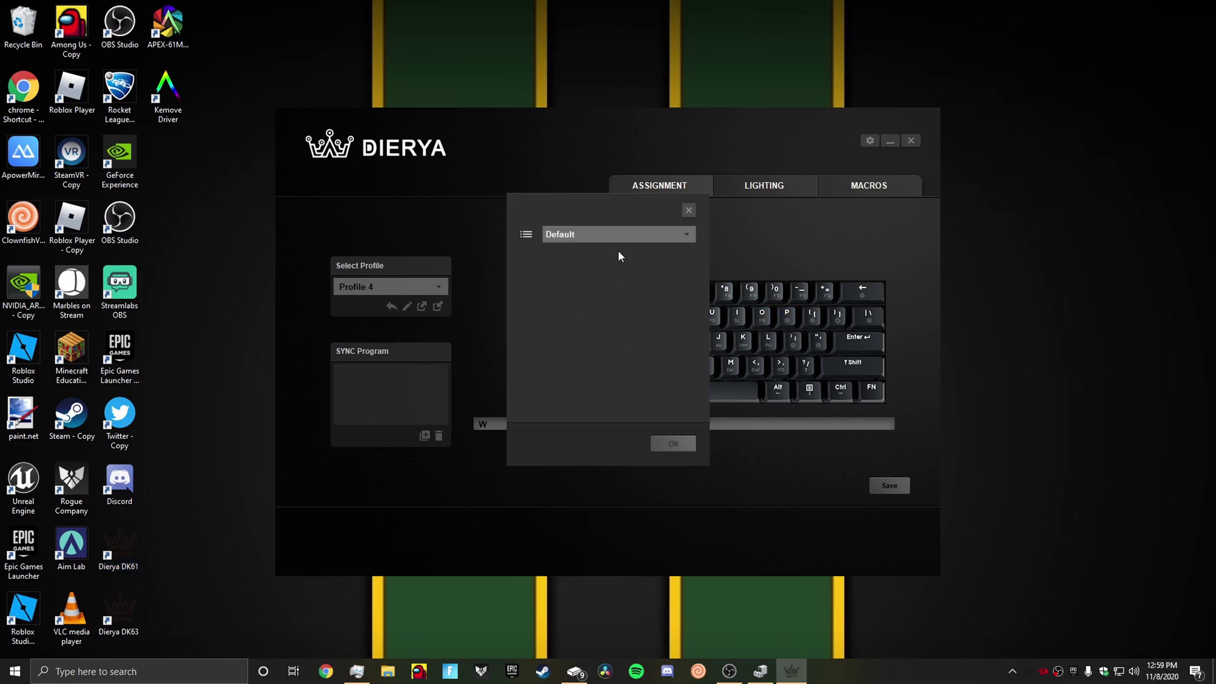
click(590, 233)
click(560, 260)
click(695, 446)
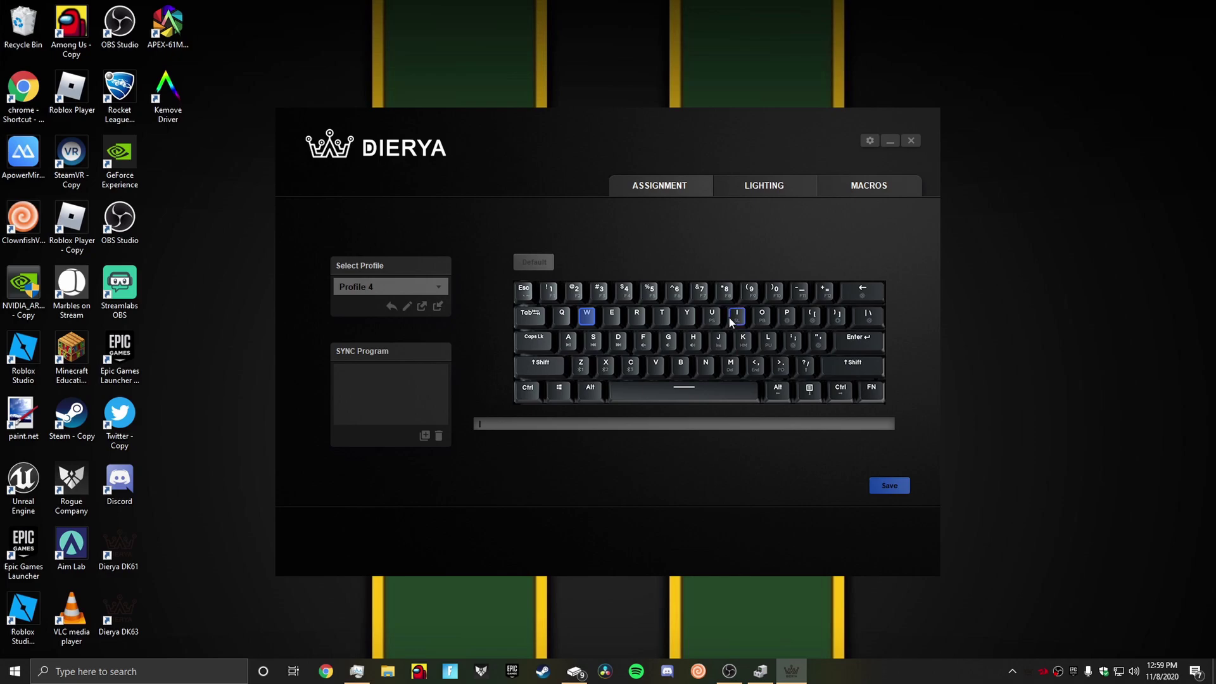
Open Chrome, look at its recent searches, and close the browser.
click(326, 671)
click(171, 27)
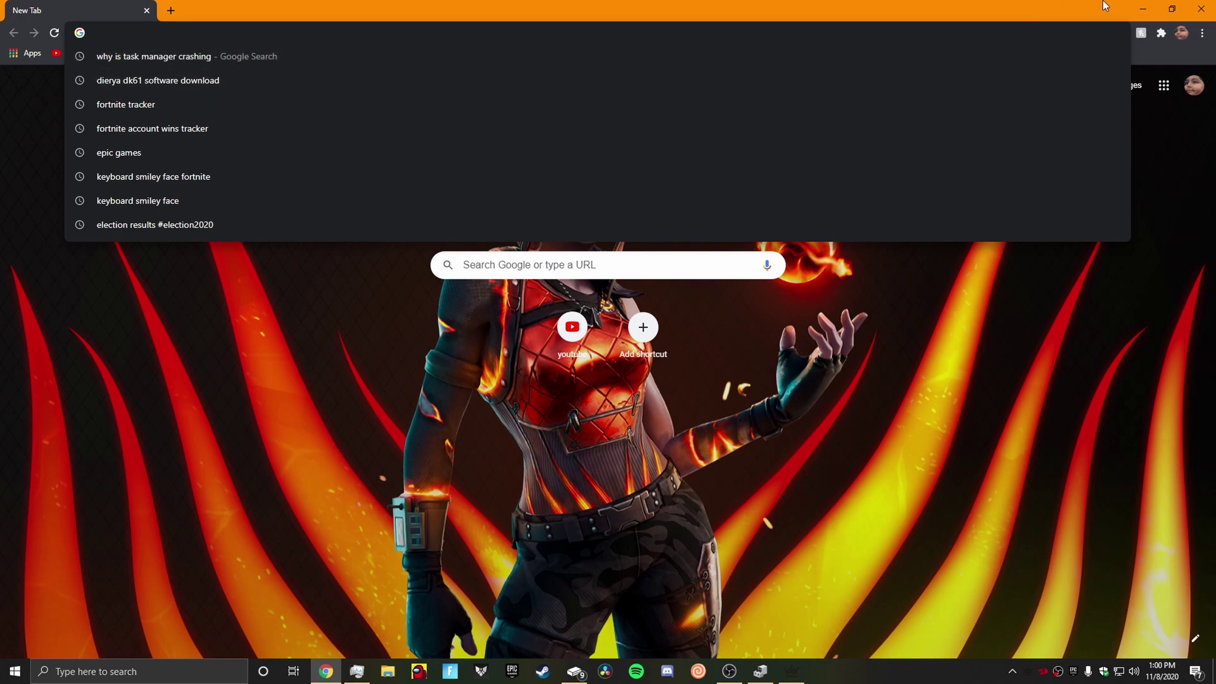
click(1210, 6)
Reset the W key to Default, then pick Macro as its action.
click(582, 320)
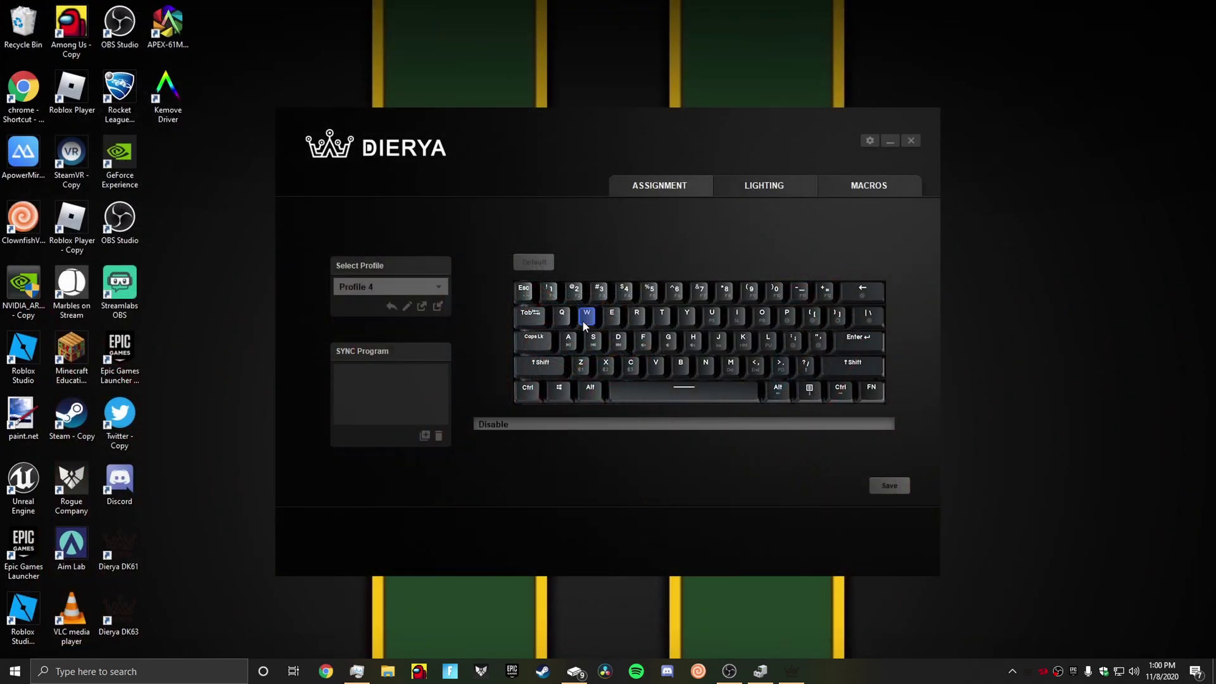
click(553, 235)
click(557, 248)
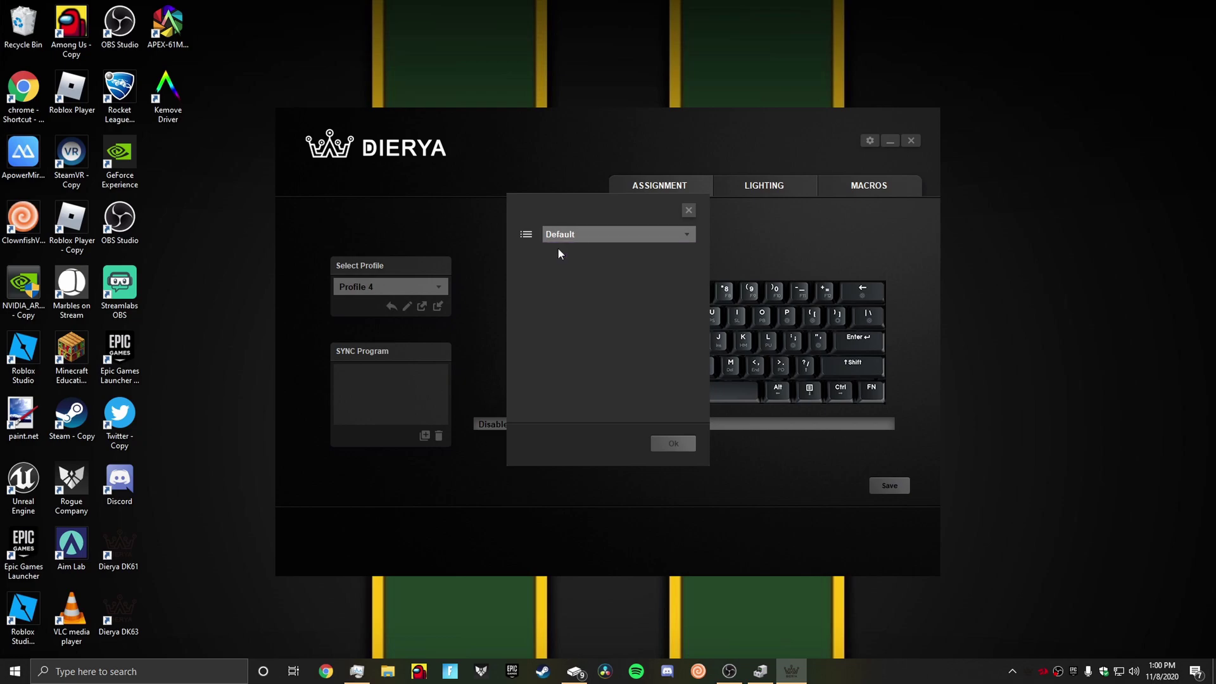
click(563, 231)
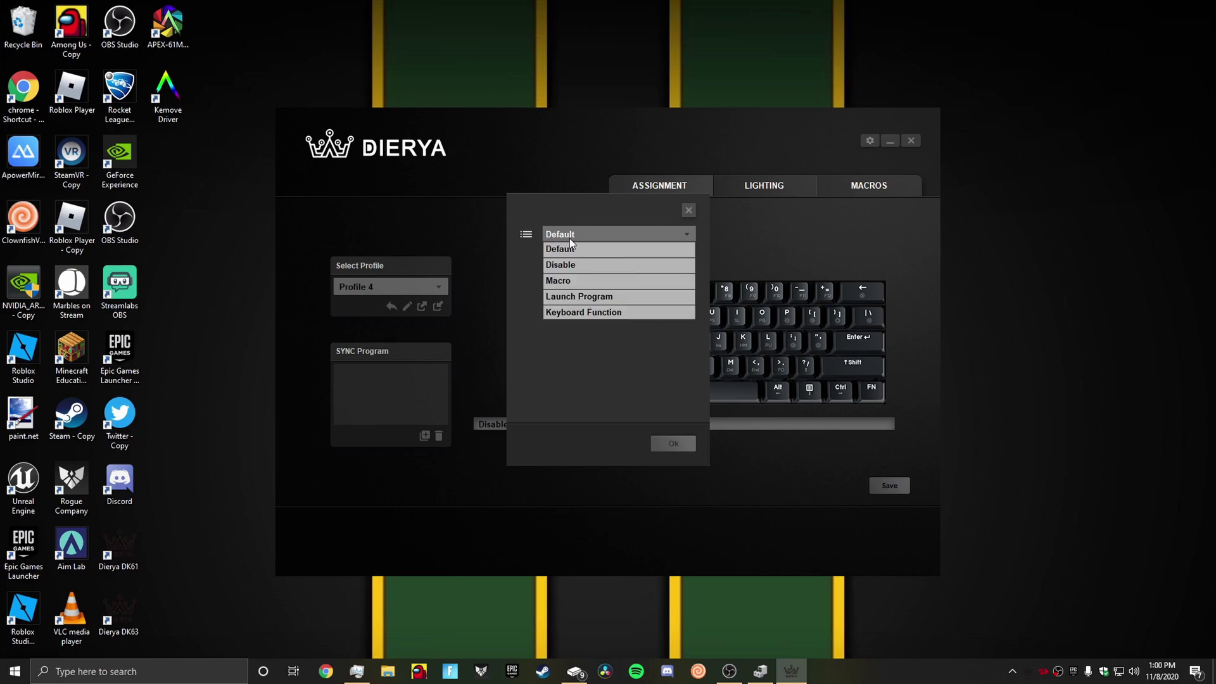
click(579, 281)
Look at the Macros and Lighting pages, then return to key assignment.
click(835, 187)
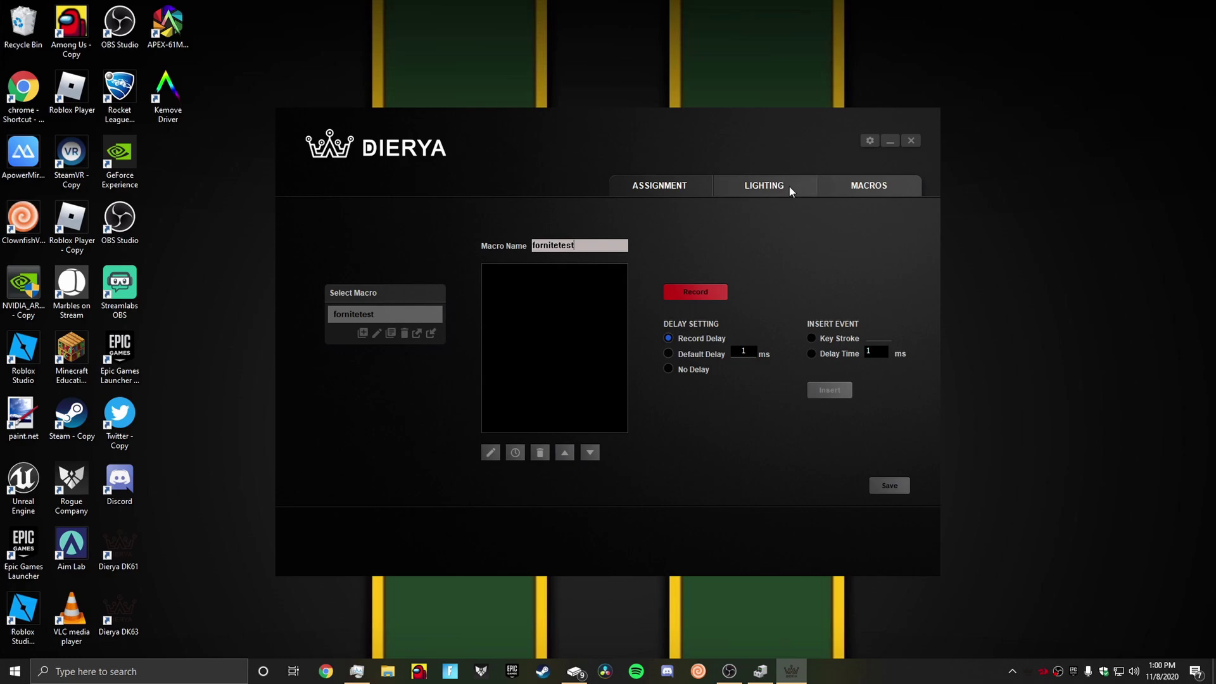
click(762, 190)
click(659, 185)
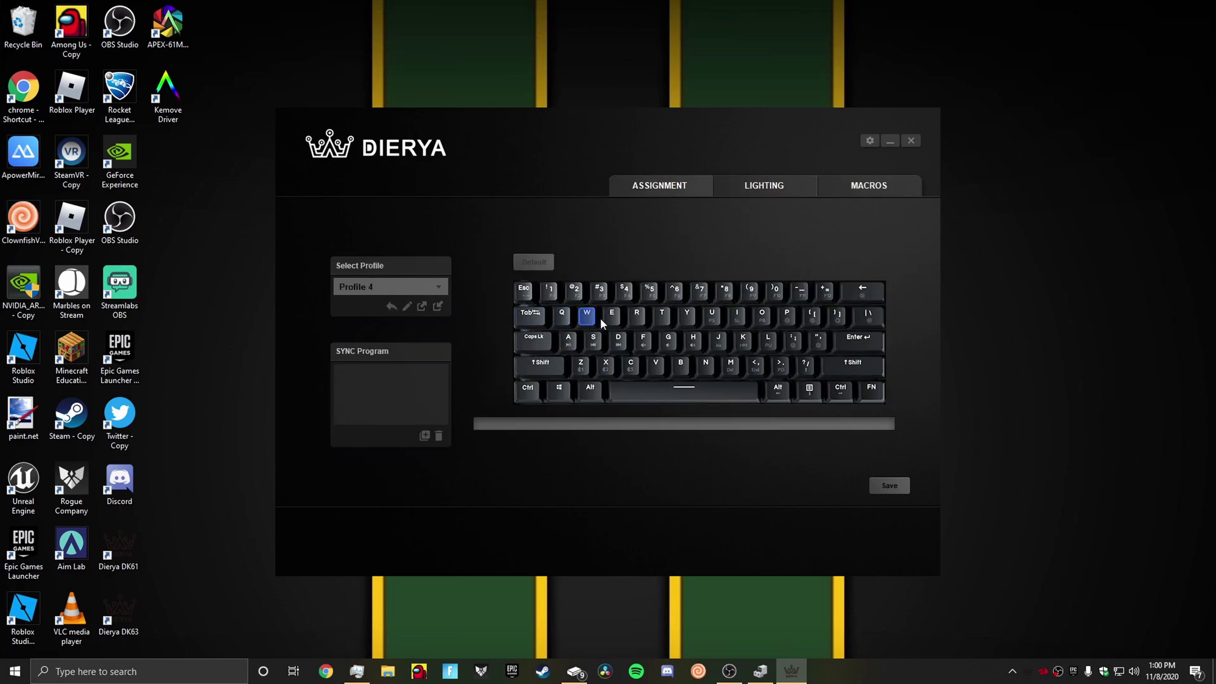
Assign the fornitetest macro to the W key and reopen the action list.
click(599, 319)
click(597, 246)
click(559, 286)
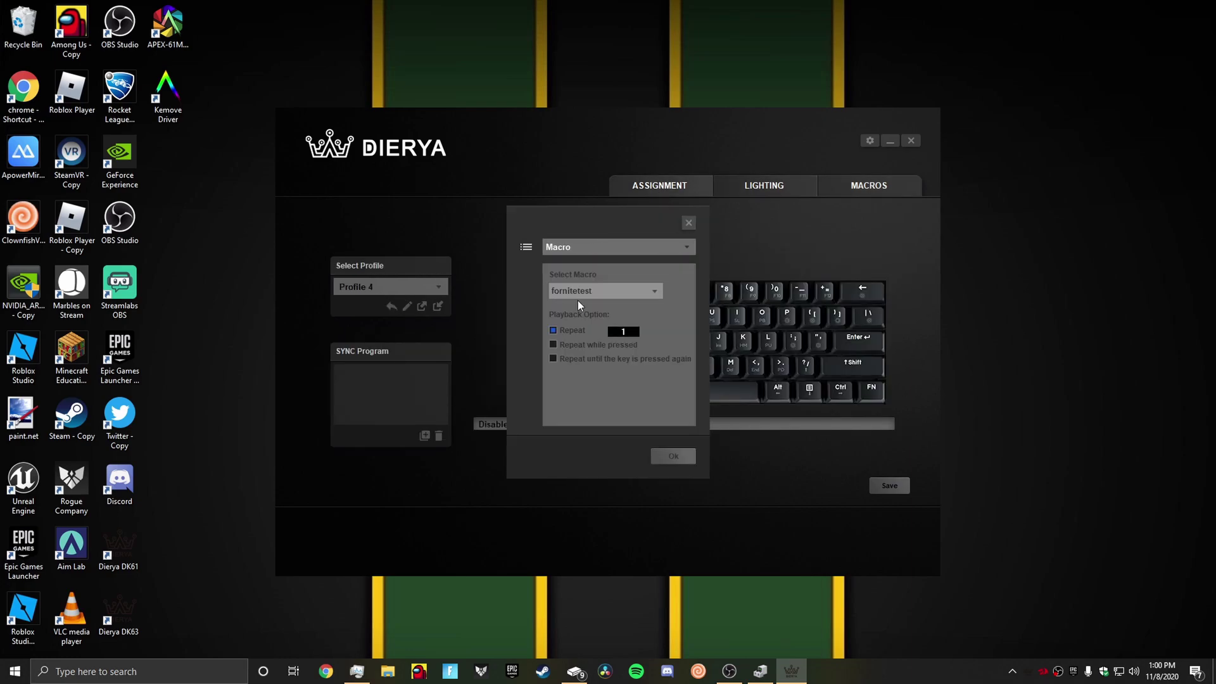
click(583, 292)
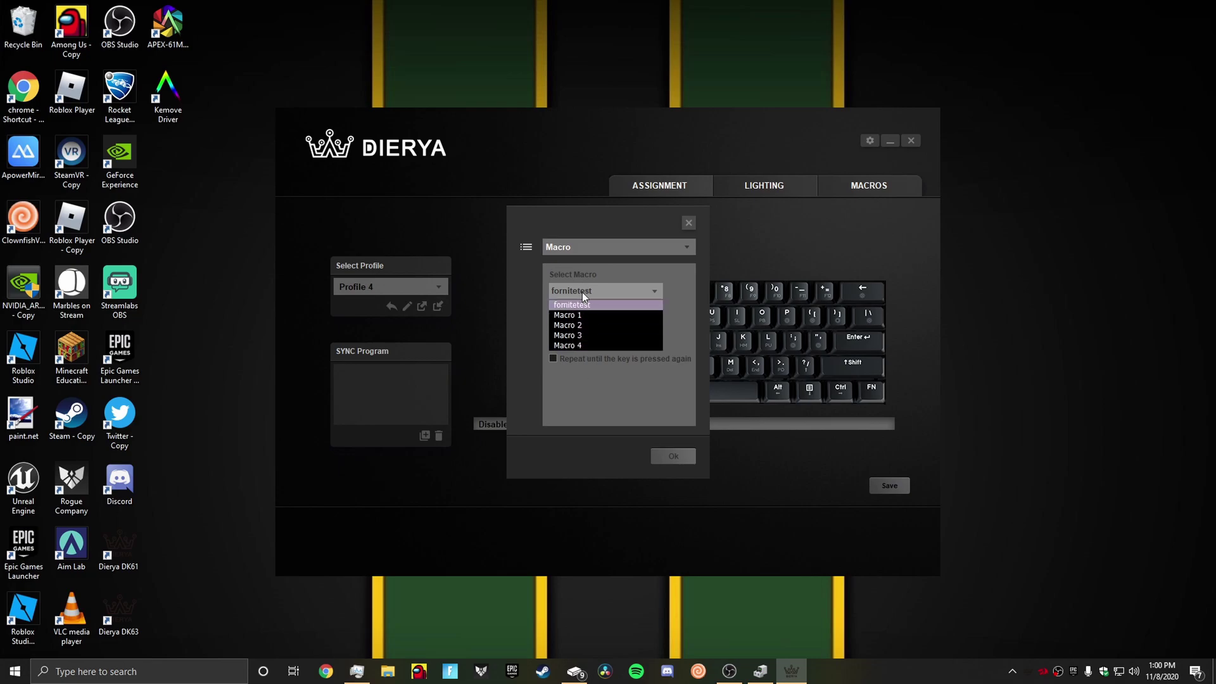
click(580, 305)
click(583, 245)
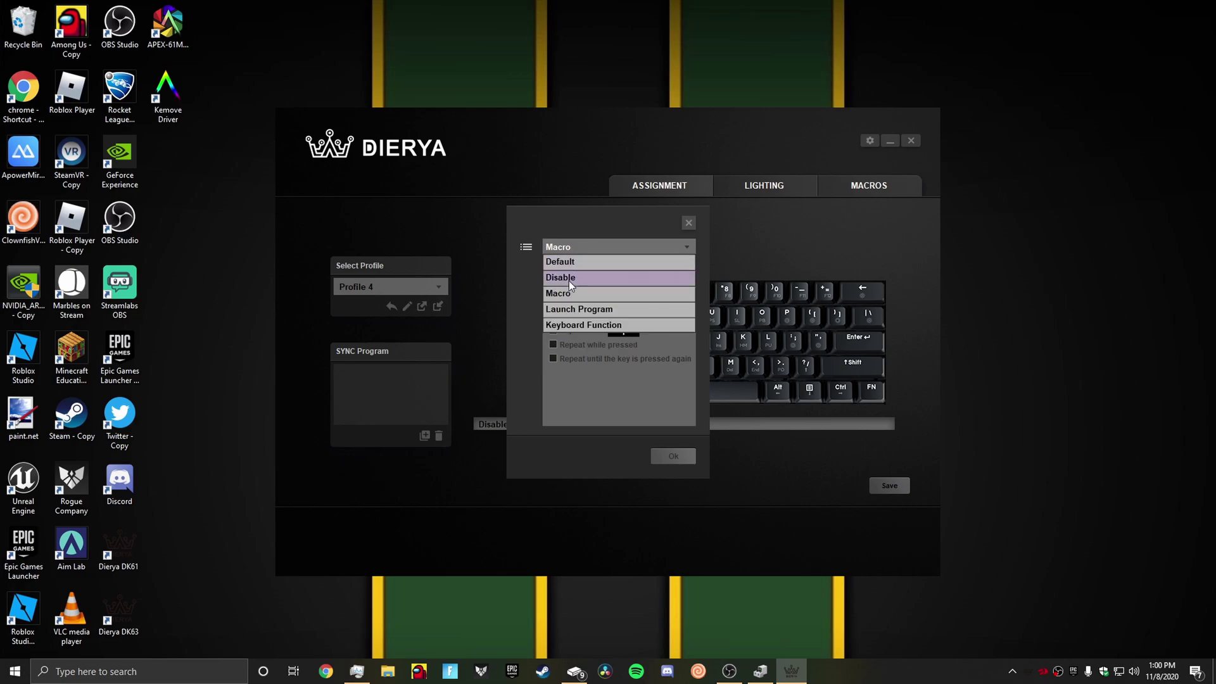
Choose Launch Program for the W key and browse Program Files (x86), peeking into Internet Explorer.
click(567, 309)
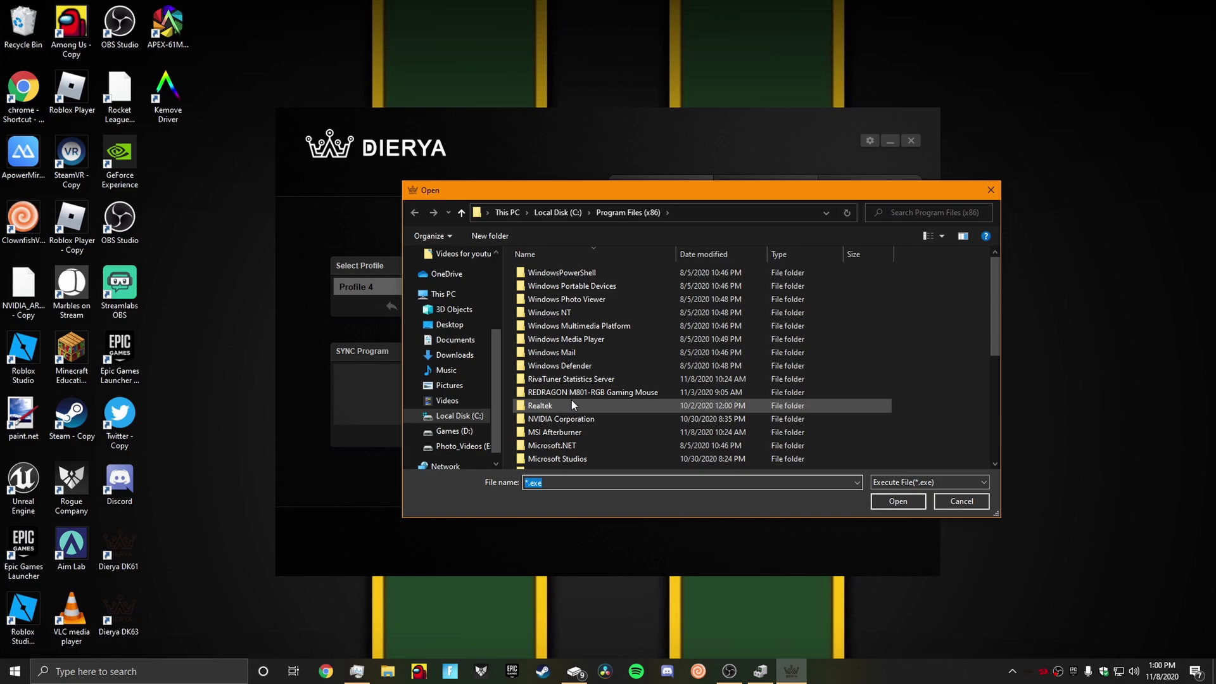
click(459, 416)
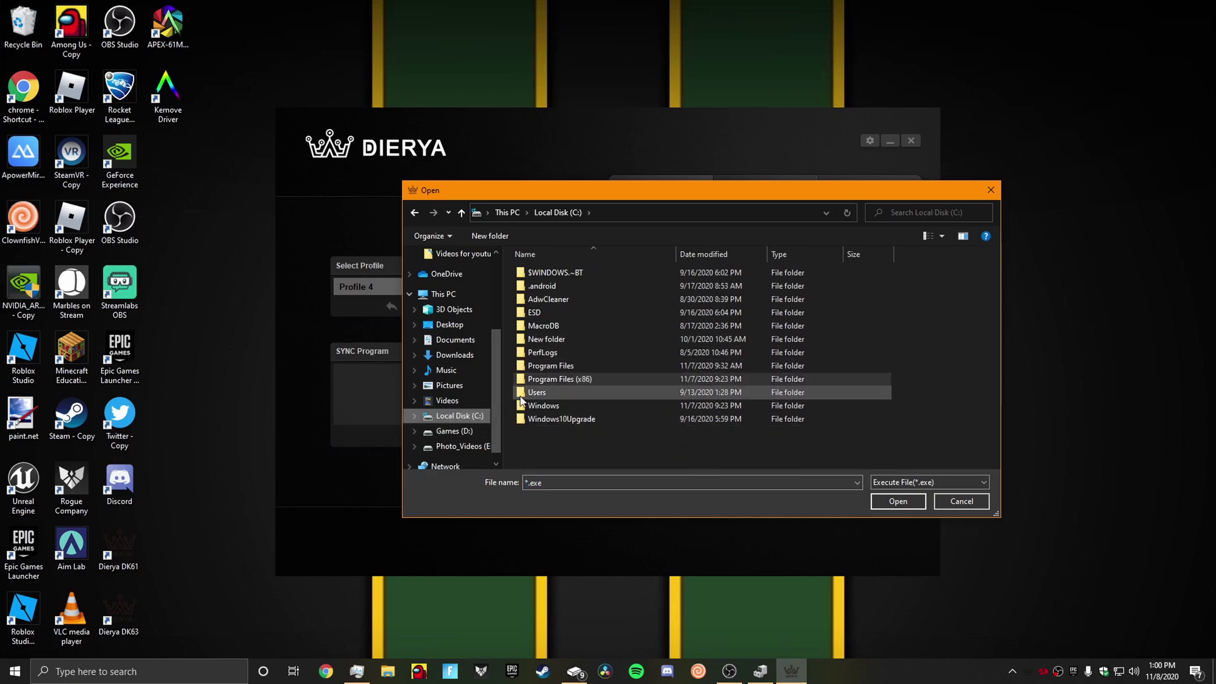
double_click(556, 378)
scroll(557, 377, down, 5)
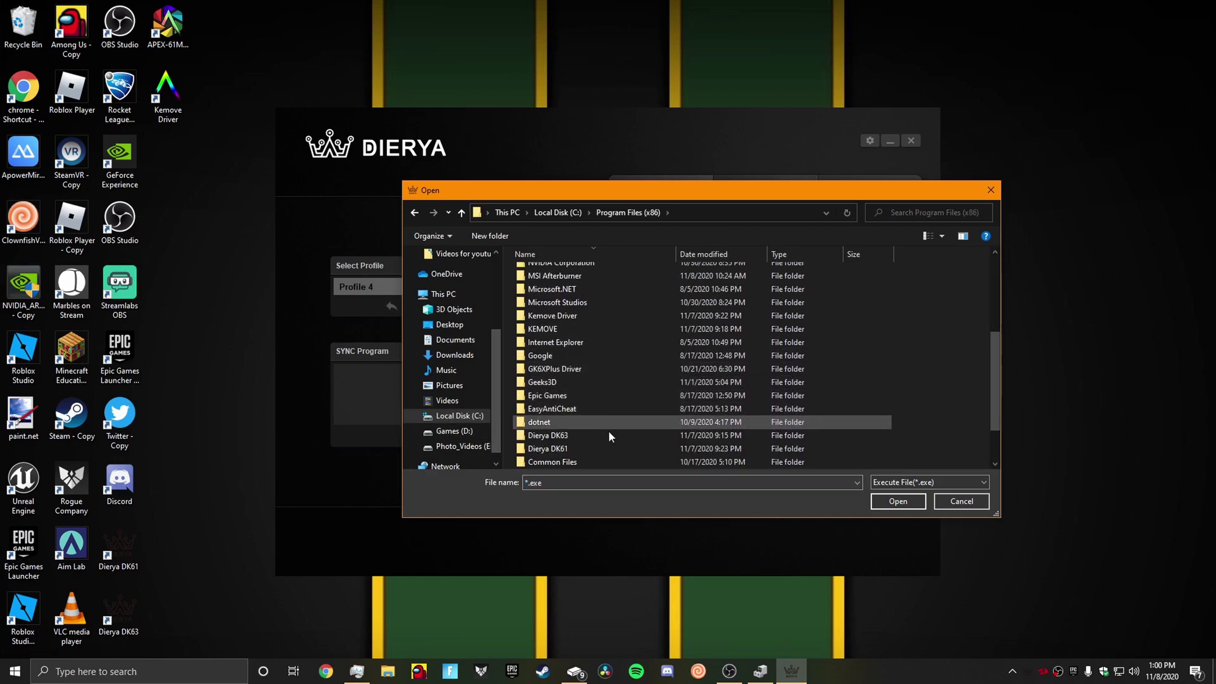
double_click(564, 347)
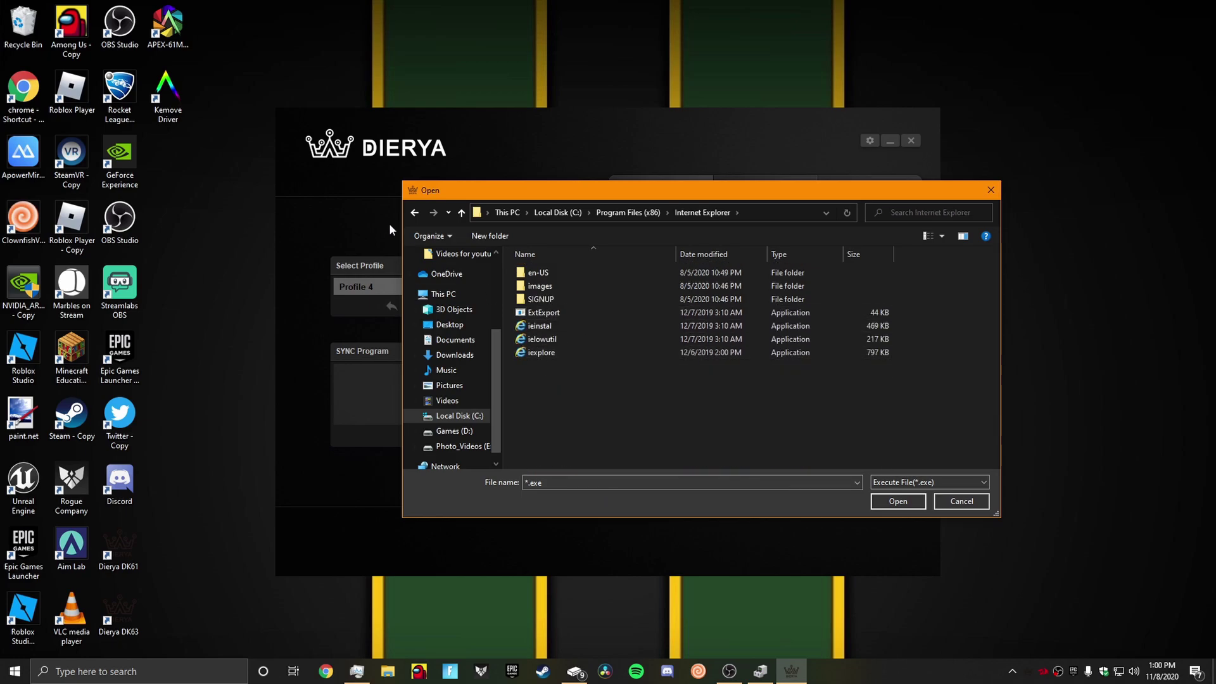
click(414, 213)
scroll(599, 435, down, 4)
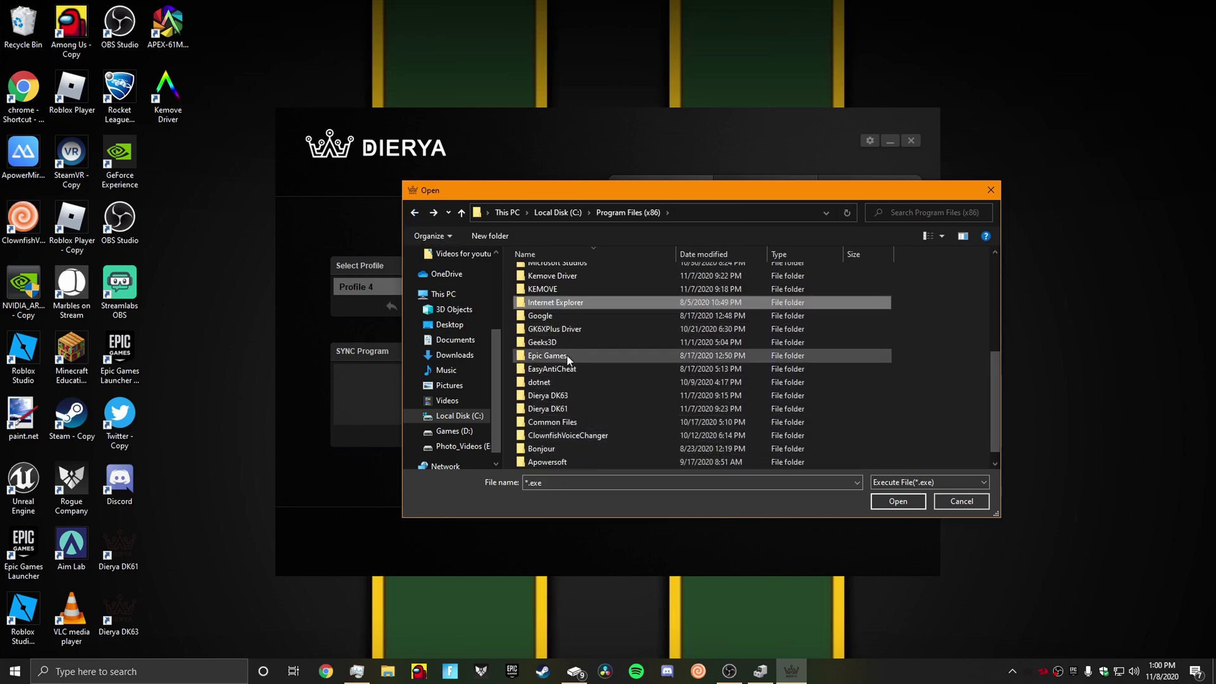
Browse Epic Games > Launcher > Engine > Config > Windows, then back out to Local Disk (C:).
double_click(568, 354)
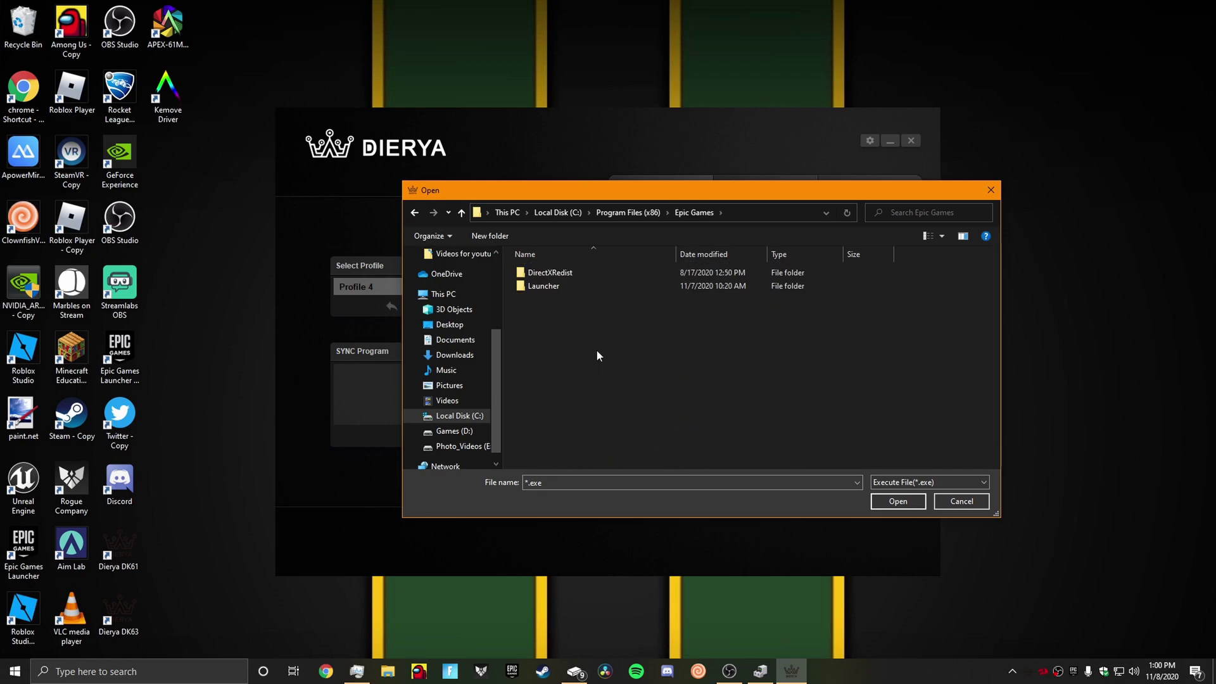
double_click(554, 285)
double_click(561, 274)
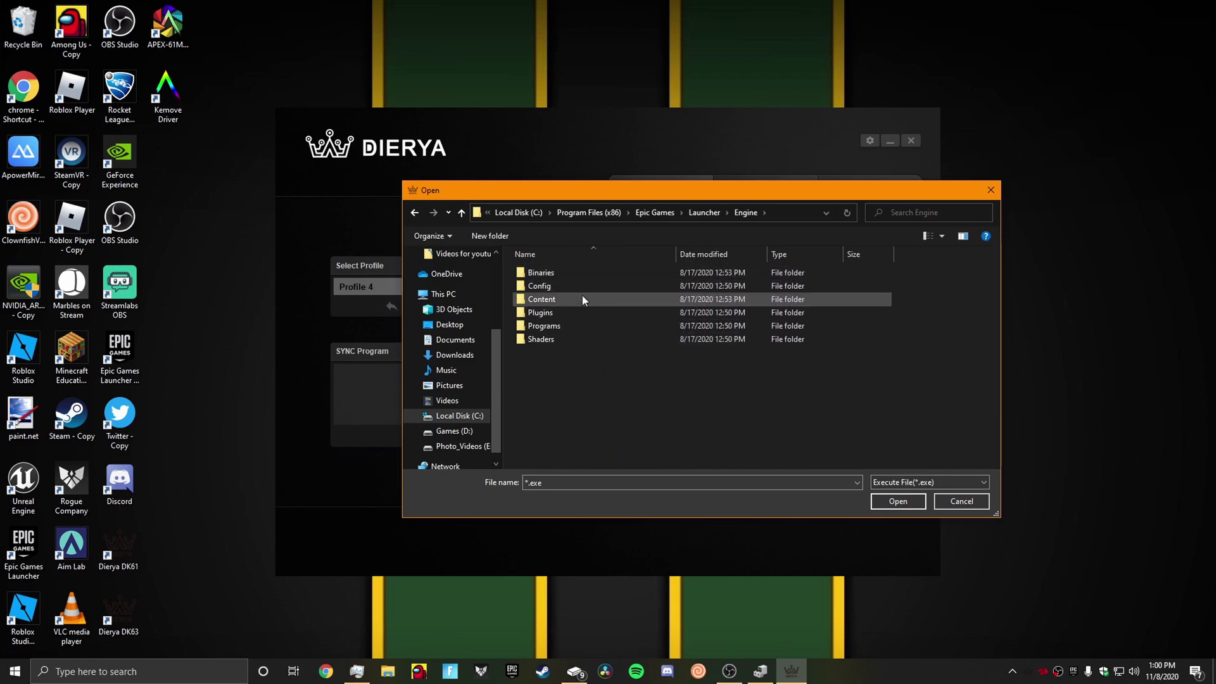
double_click(584, 286)
double_click(589, 274)
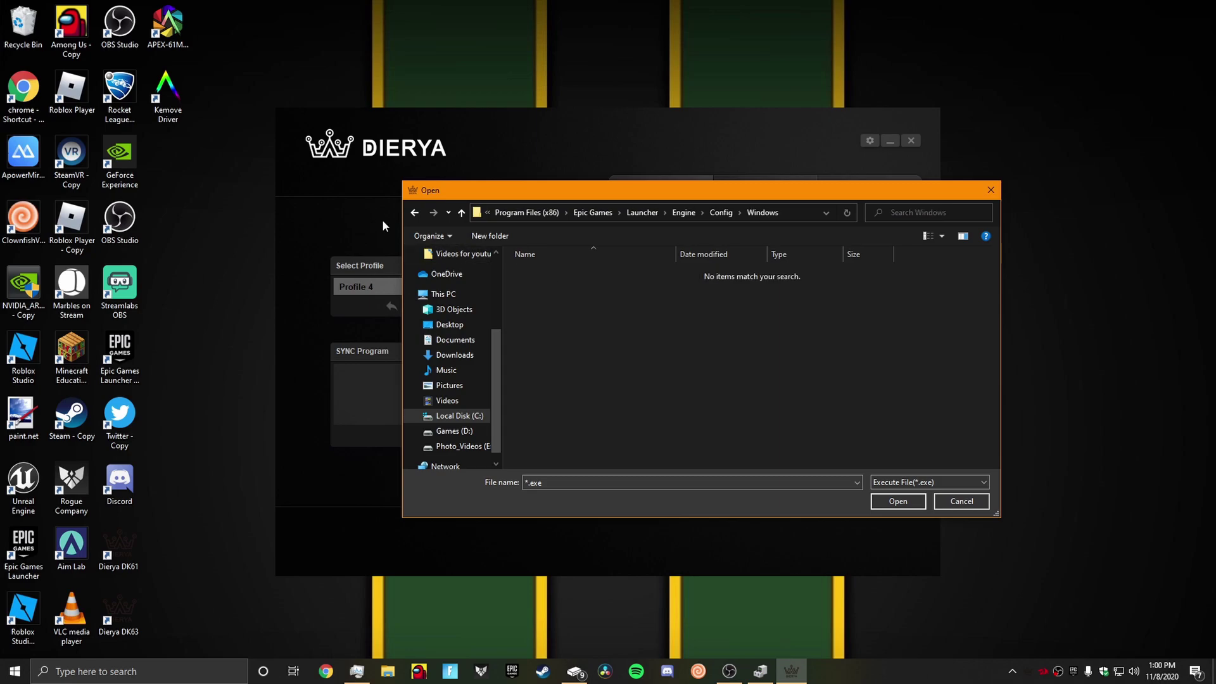
click(415, 213)
click(415, 213)
click(414, 213)
click(414, 212)
click(415, 213)
click(415, 213)
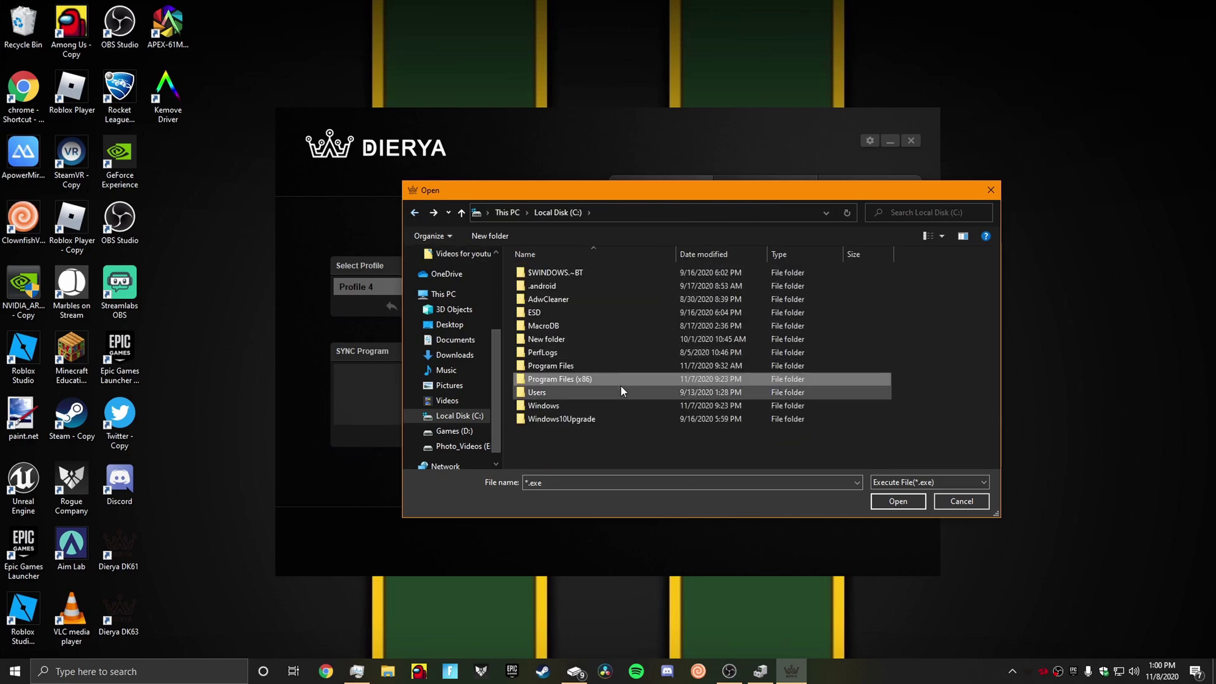
Look through the Windows Mail and REDRAGON M801-RGB Gaming Mouse folders in Program Files (x86).
double_click(568, 377)
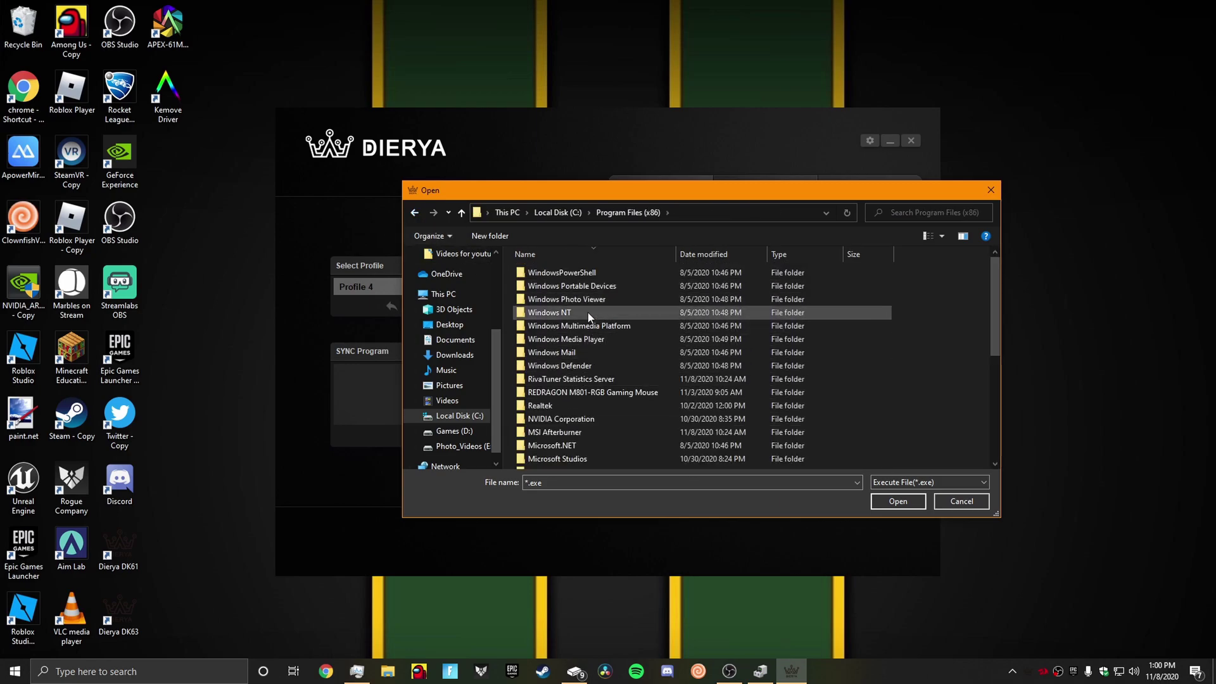
scroll(590, 300, down, 1)
scroll(590, 300, down, 1)
double_click(586, 279)
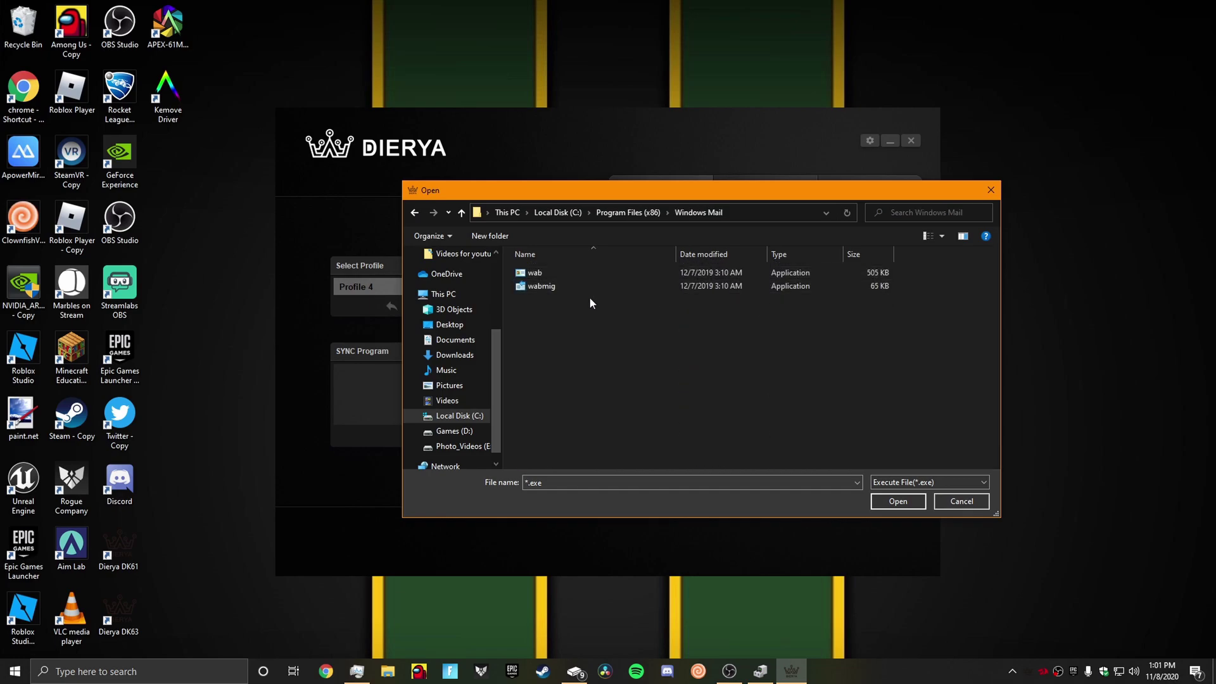
click(416, 213)
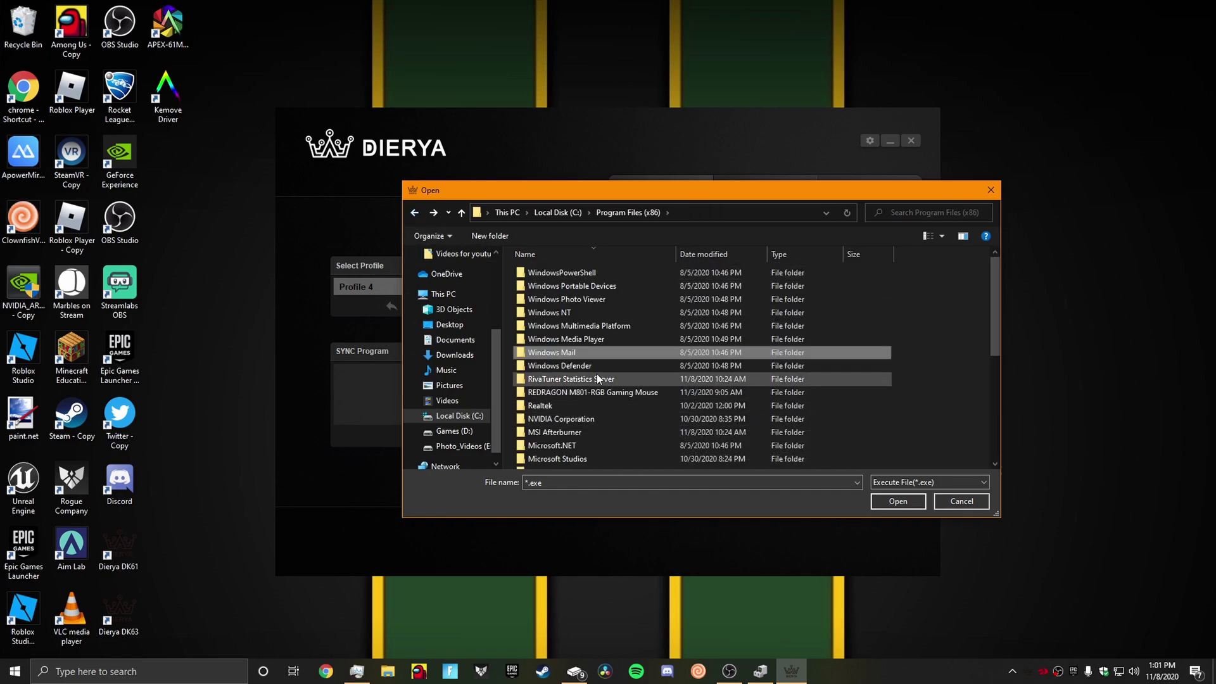
scroll(591, 371, down, 1)
double_click(587, 355)
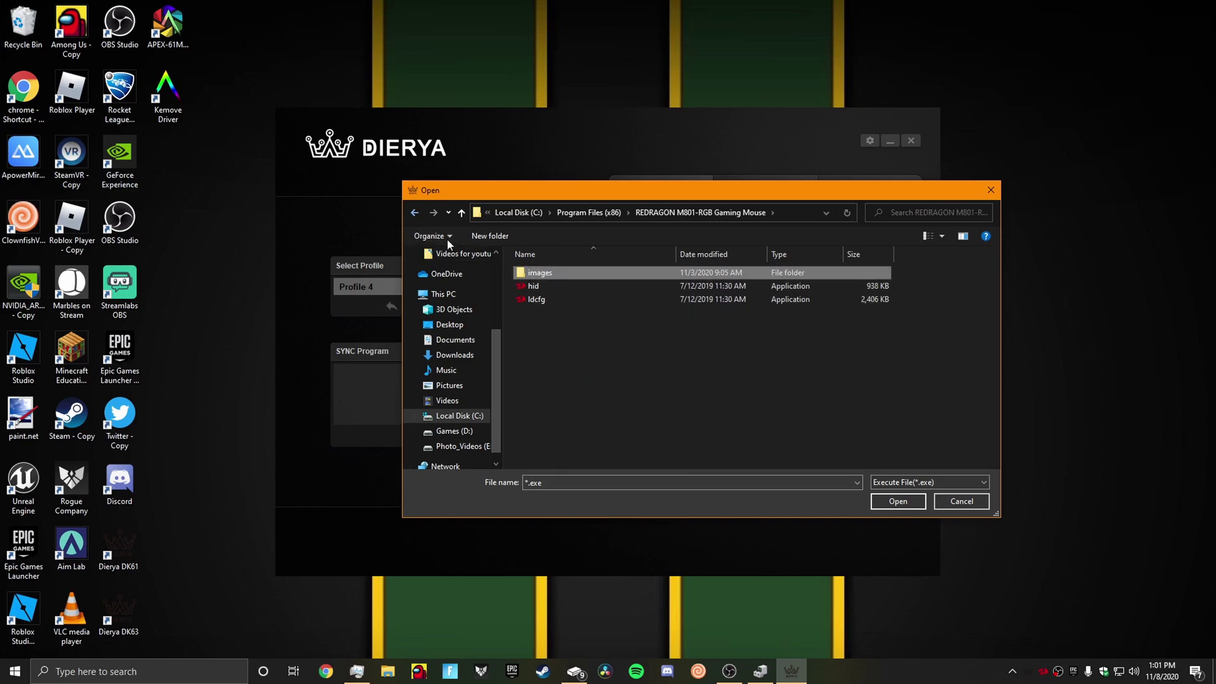
click(415, 213)
scroll(575, 386, down, 1)
Pick chrome from Google > Chrome > Application and confirm the launch-program assignment.
double_click(561, 352)
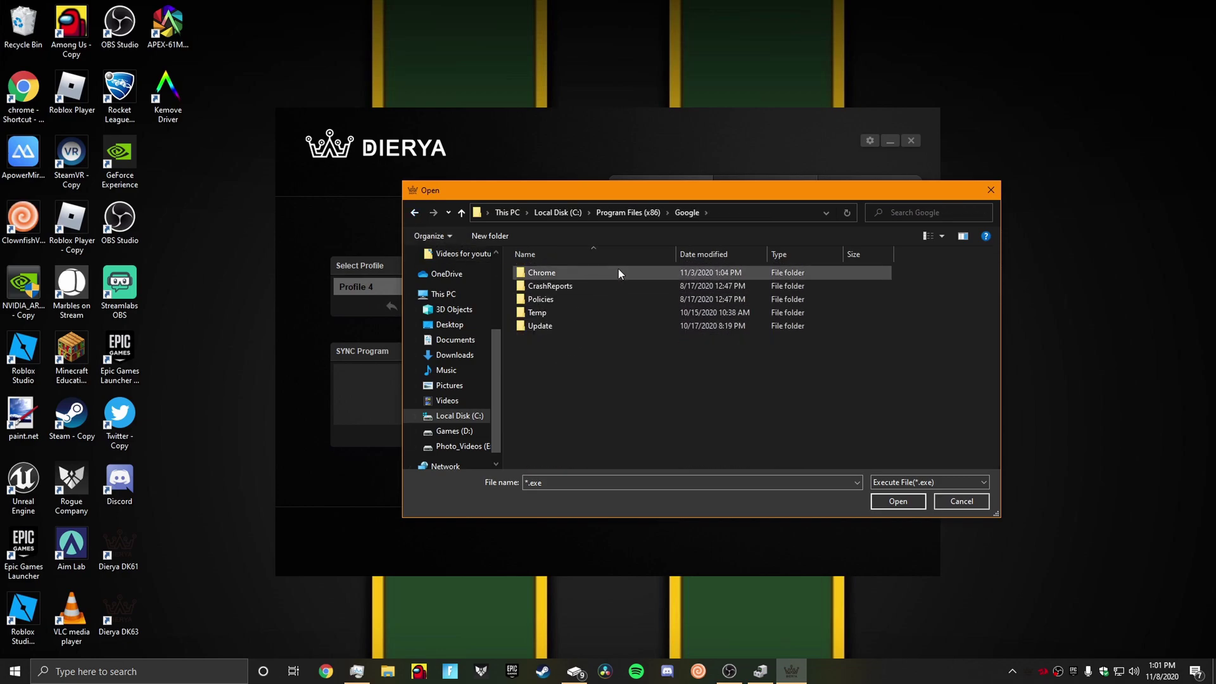
double_click(577, 277)
double_click(584, 279)
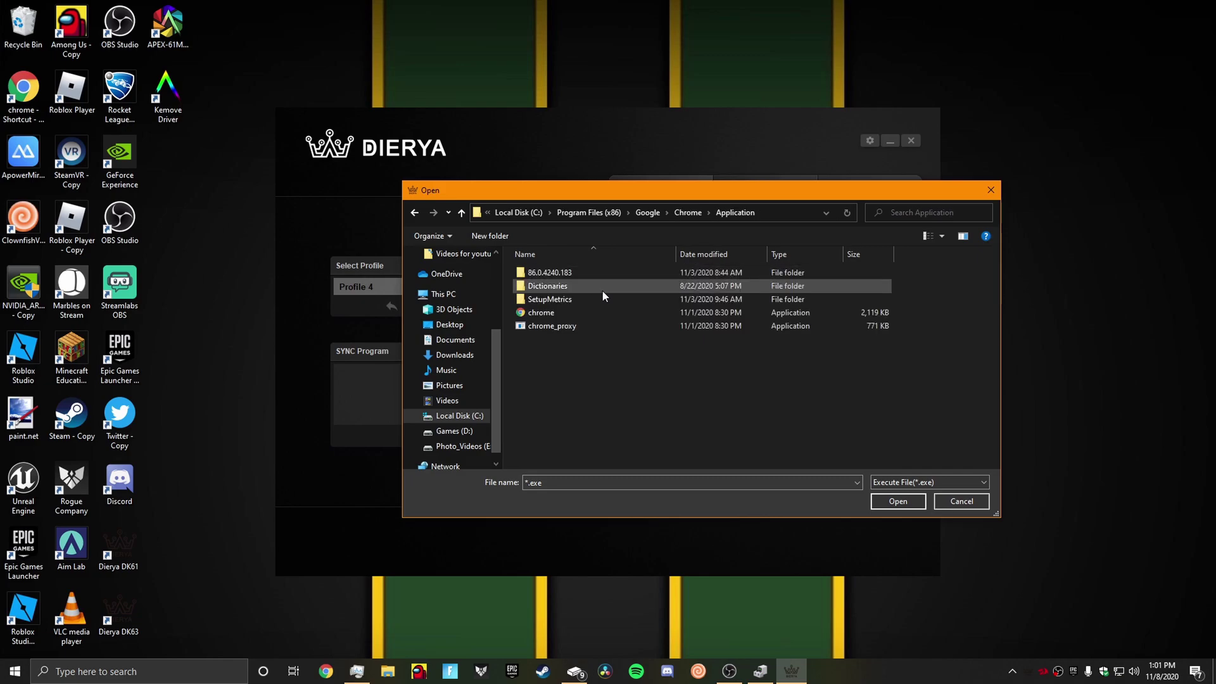
click(560, 313)
double_click(560, 314)
click(672, 457)
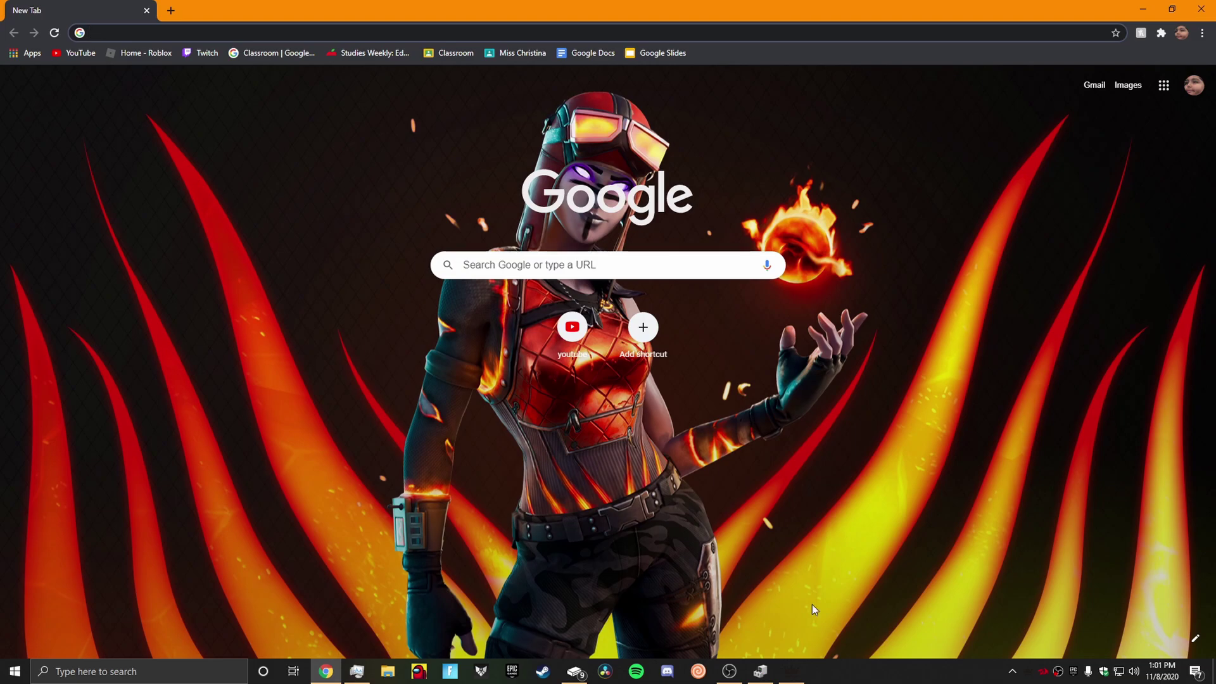
Close Chrome and move the Dierya window to the screen centre.
click(1200, 8)
drag(797, 295, 603, 102)
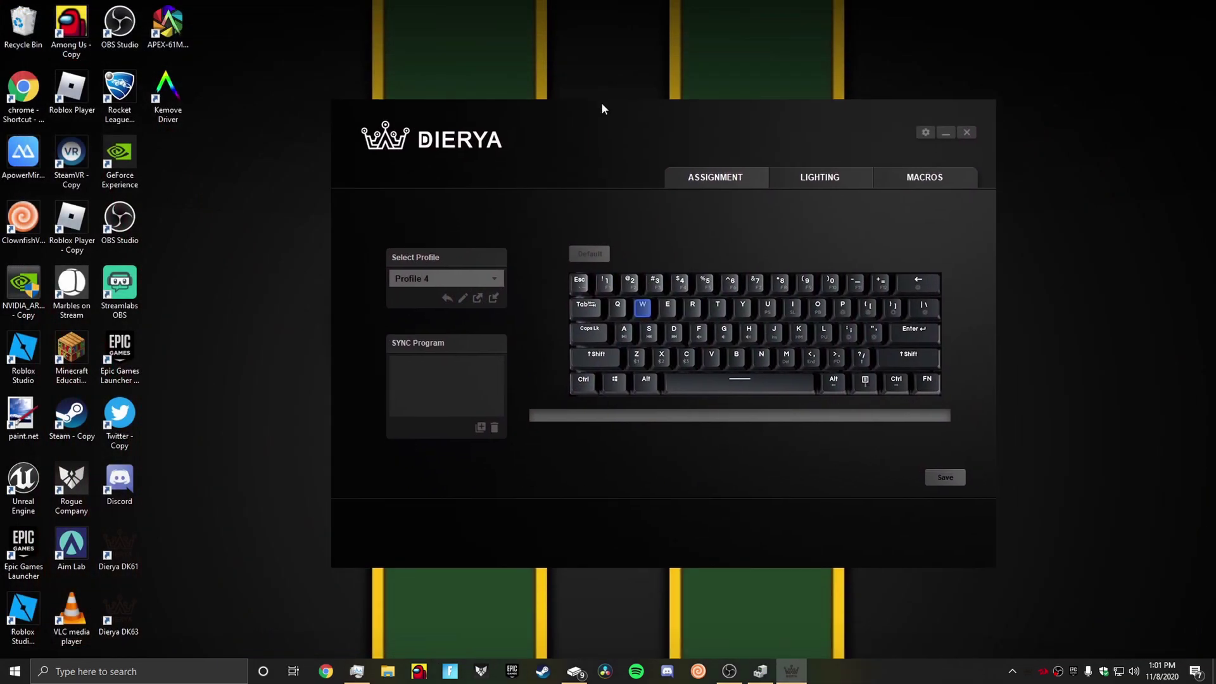
Switch the W key's action type to Keyboard Function.
click(617, 306)
click(617, 305)
click(617, 237)
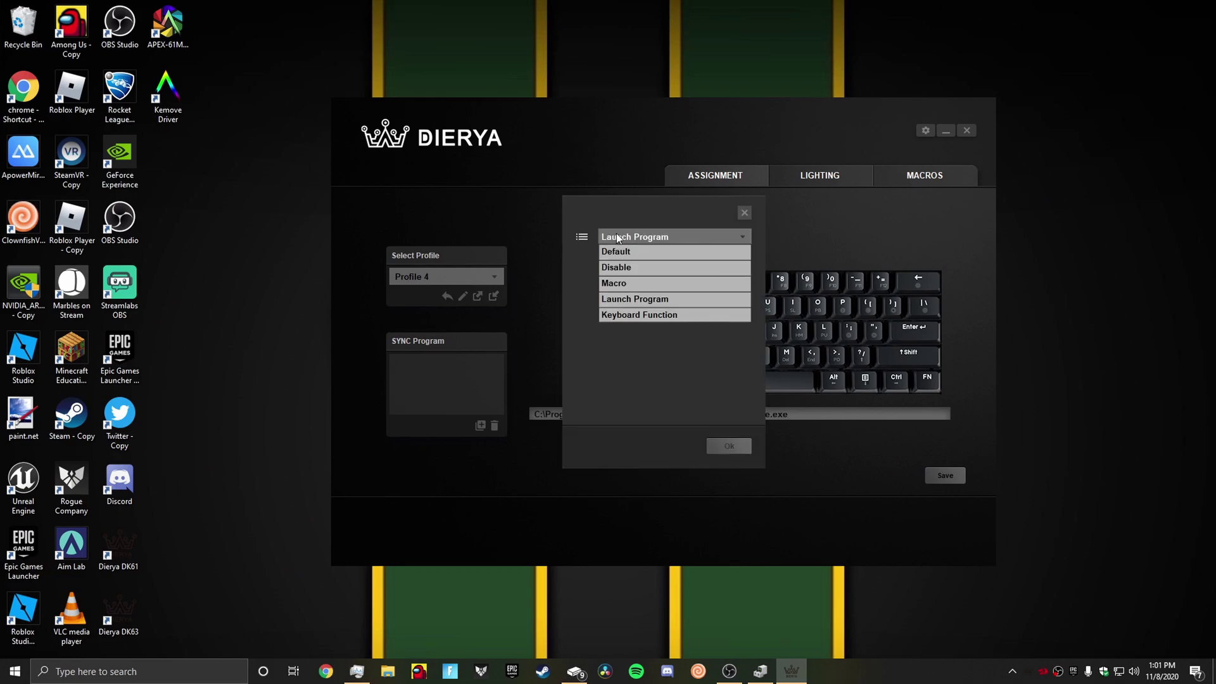
click(658, 314)
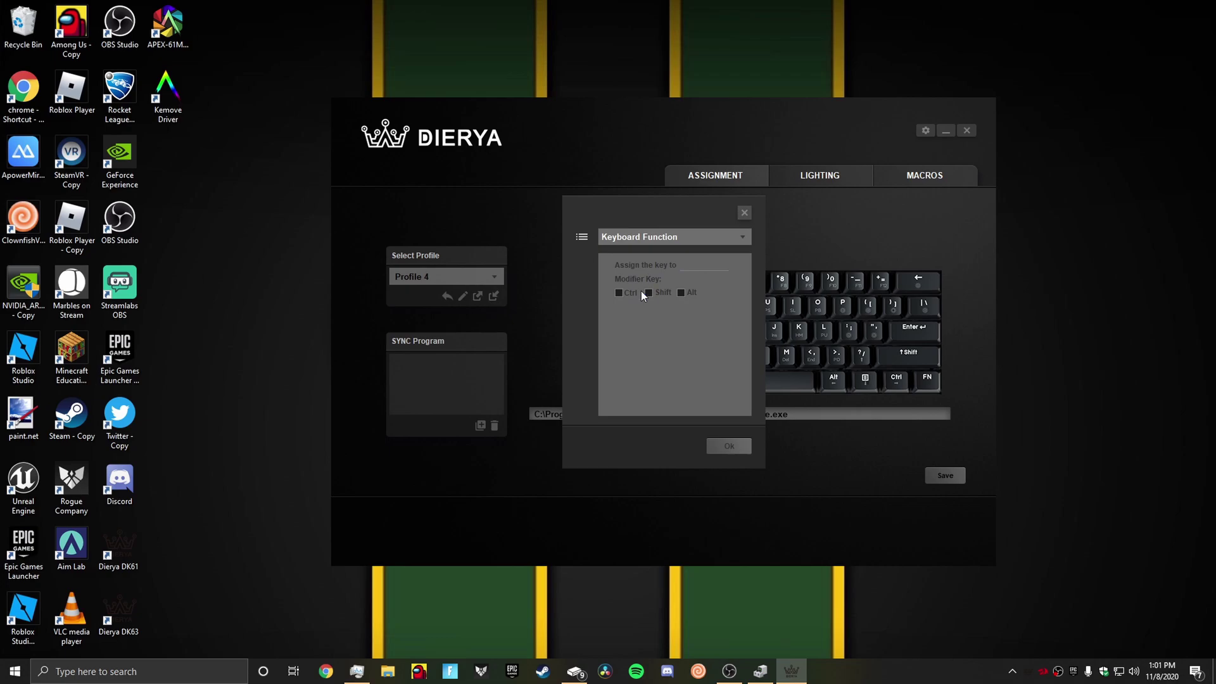
Confirm the Shift keyboard function on the W key and save the assignments.
click(729, 445)
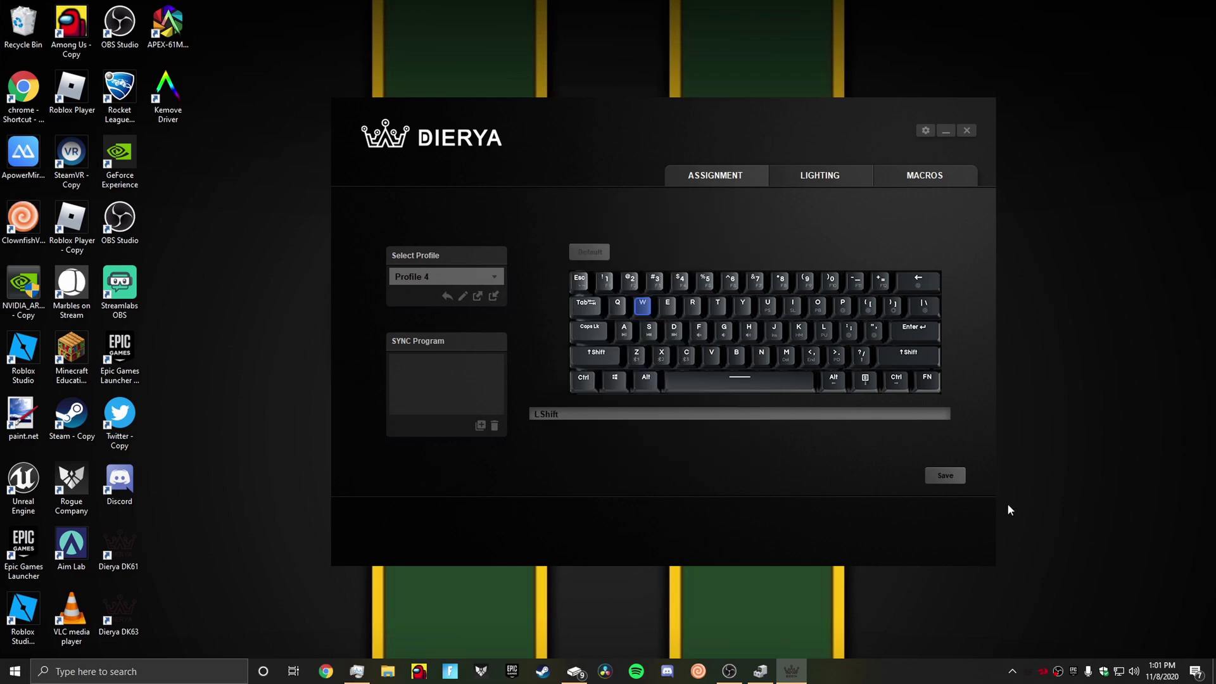
click(936, 477)
mouse_move(804, 681)
click(726, 447)
Test the W key, then set its action back to Default and confirm.
key(shift)
click(637, 305)
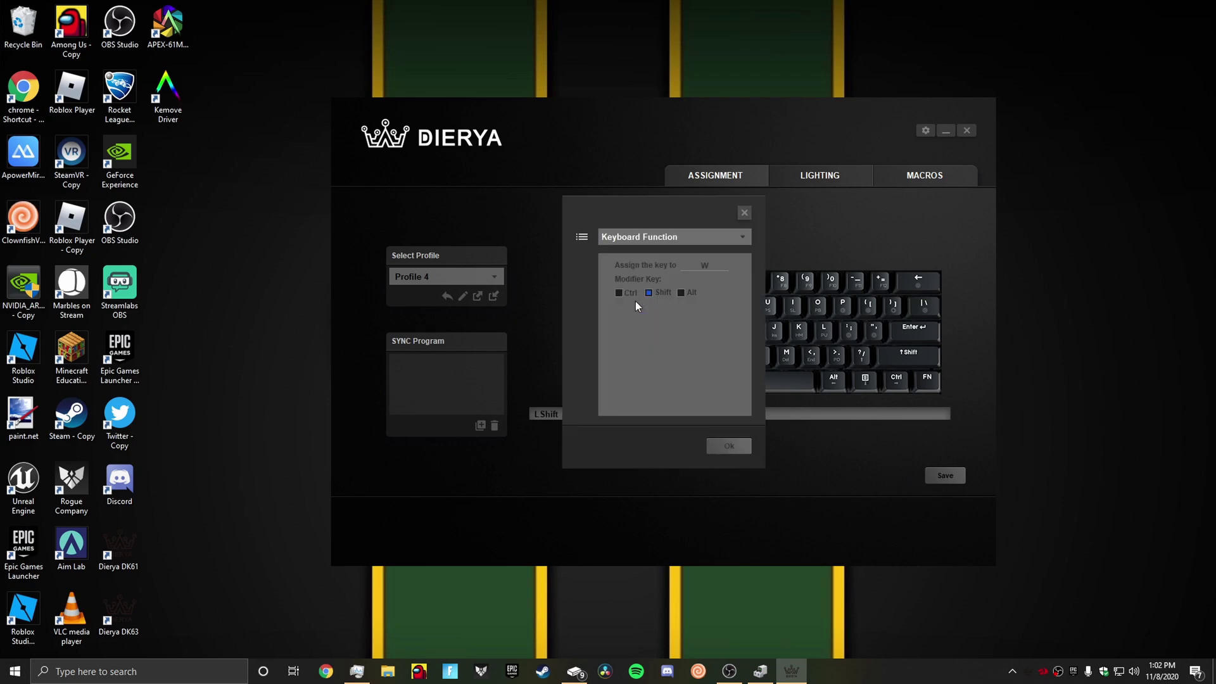
click(670, 237)
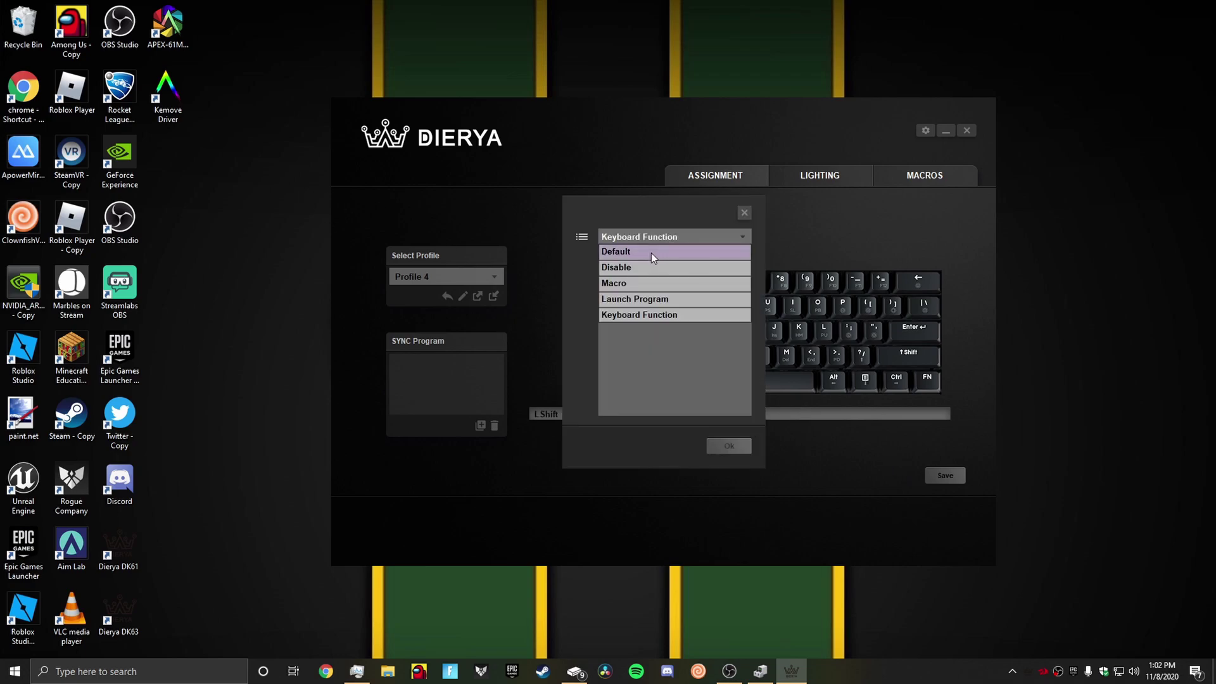
click(651, 253)
click(732, 447)
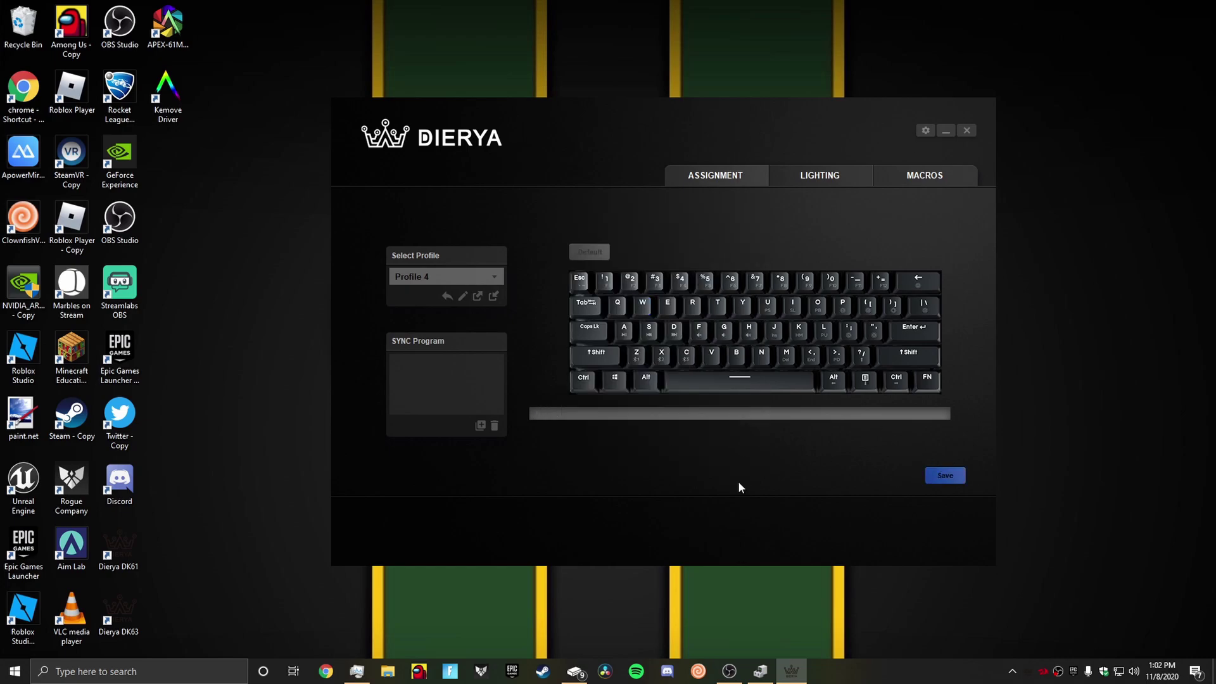
Check the profile list without changing it and test that W types normally.
click(477, 278)
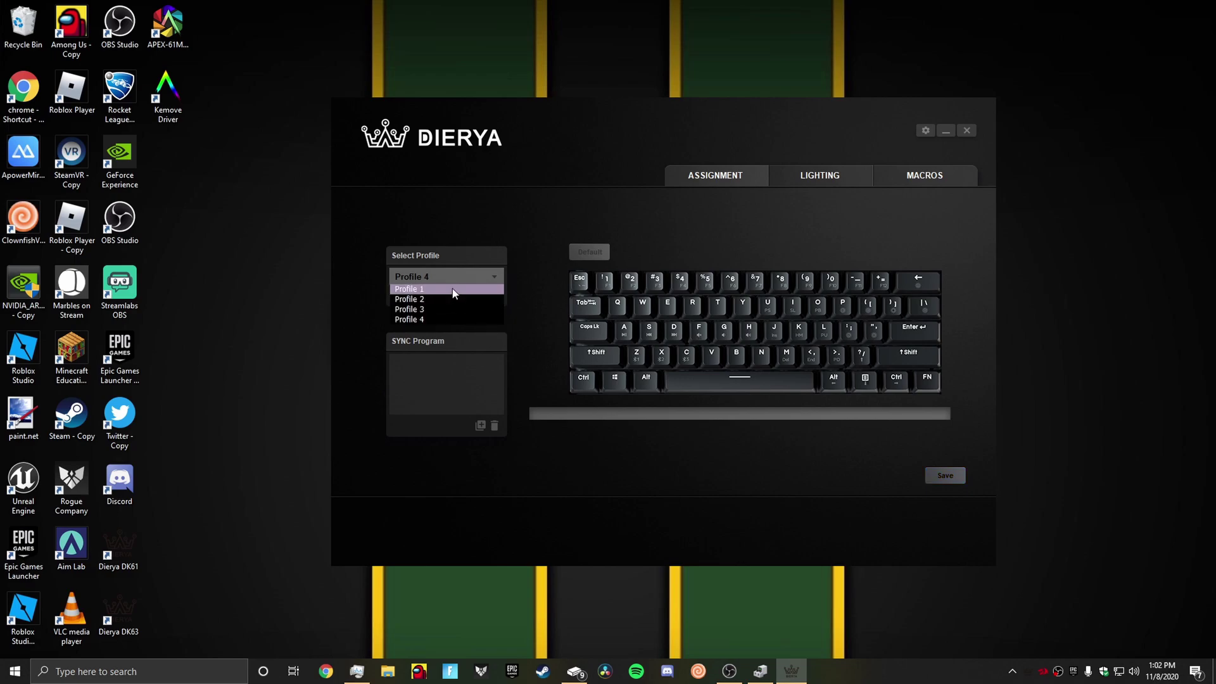
click(452, 288)
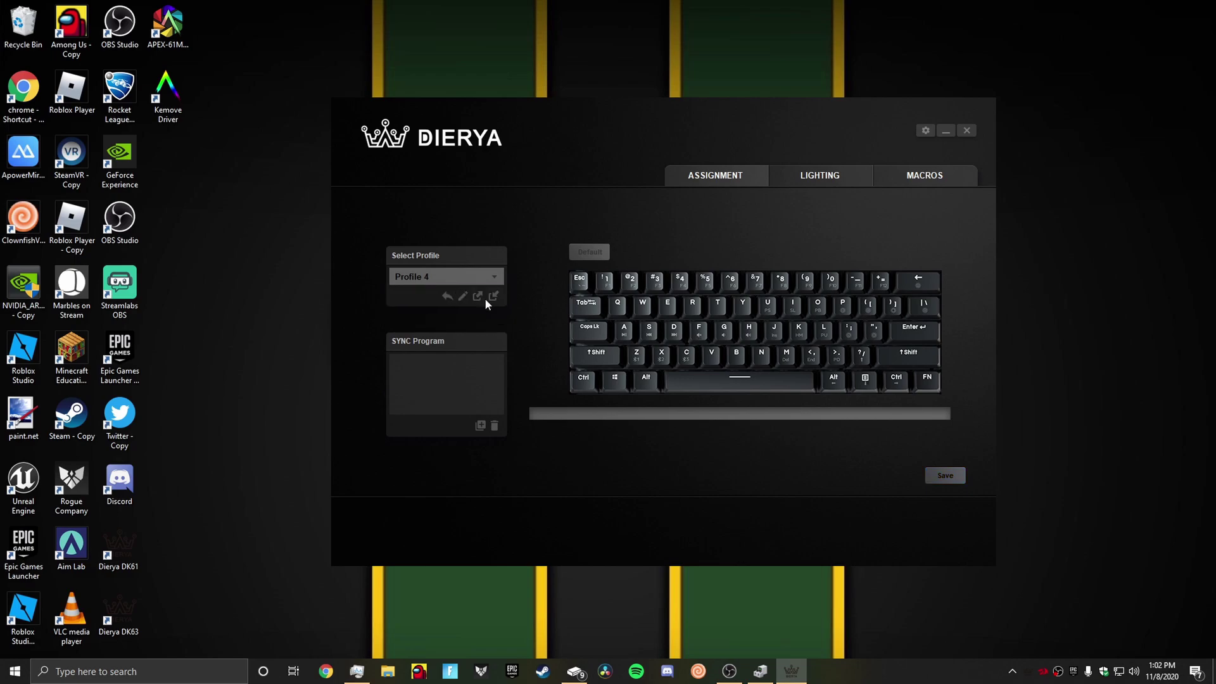
key(w)
click(406, 276)
click(412, 289)
Browse profiles, briefly trying Profile 2, cancel linking a program, and retest W.
click(447, 277)
click(421, 299)
click(446, 277)
click(480, 425)
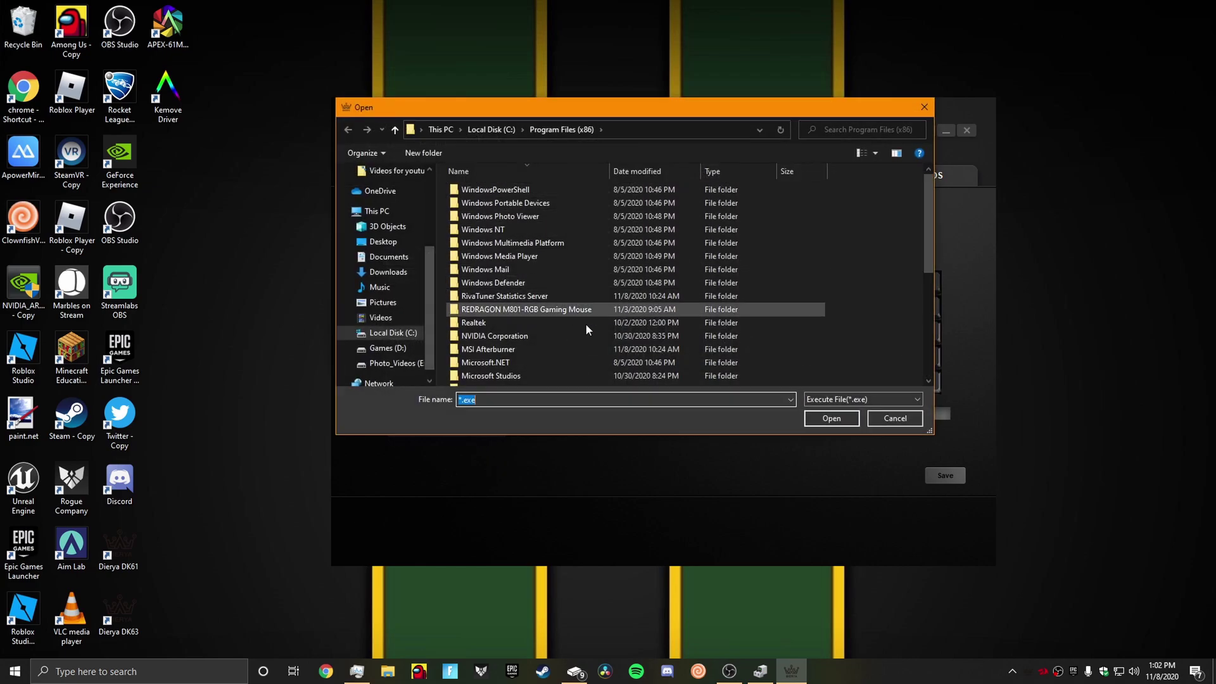
scroll(585, 322, down, 10)
click(893, 417)
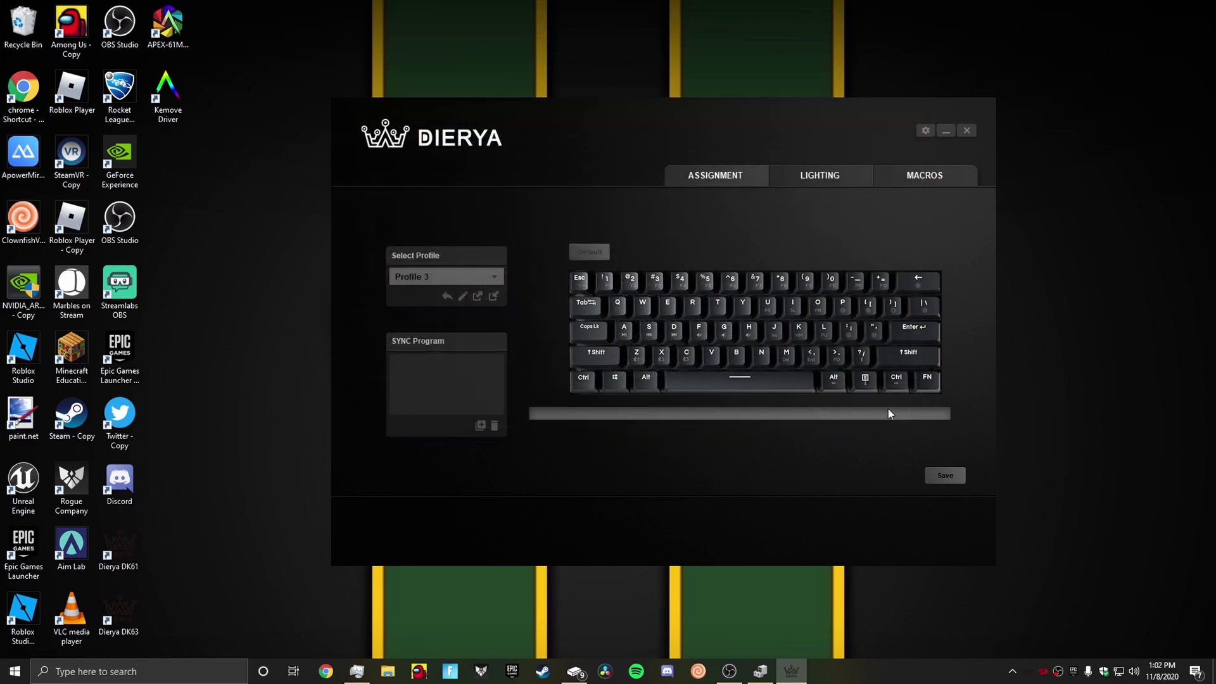
click(469, 279)
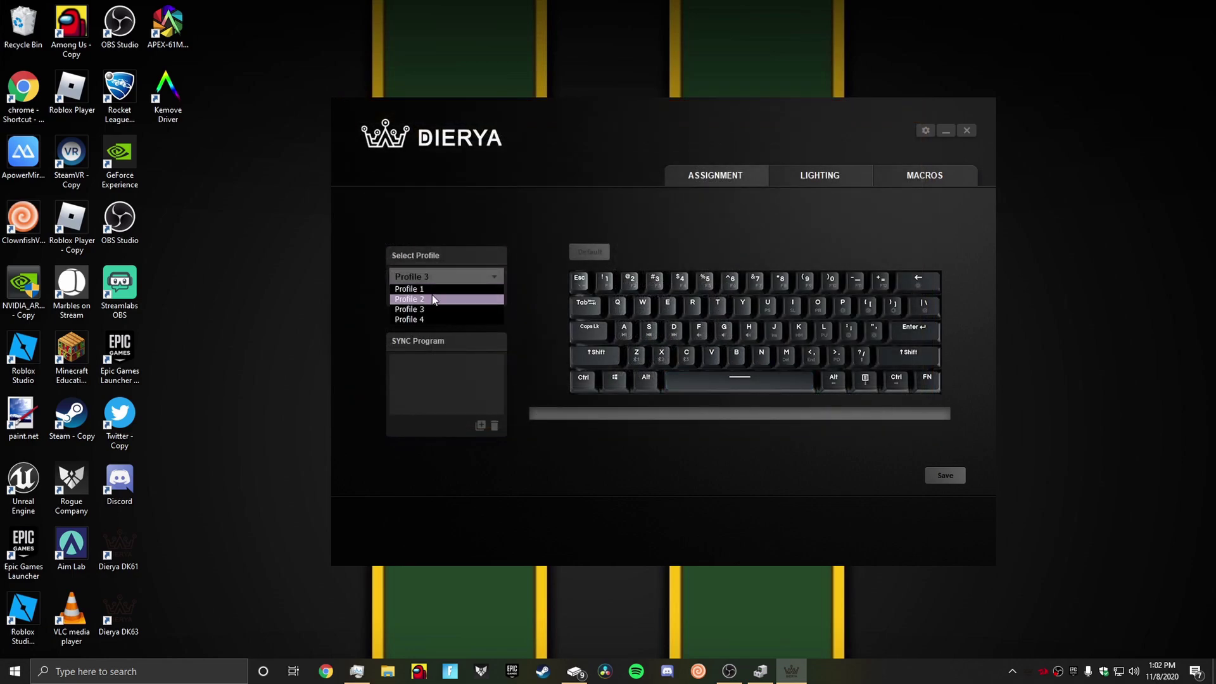
click(609, 286)
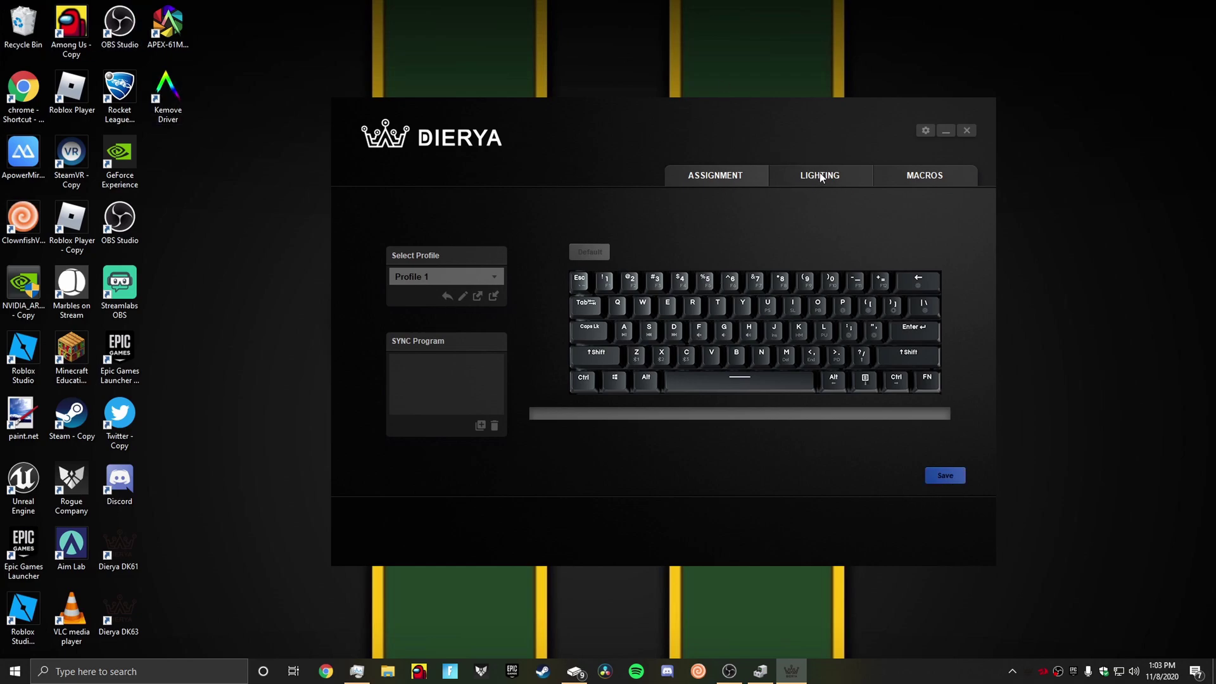
key(w)
In Lighting, keep Profile 1 selected and choose the Gradual streamer effect.
click(812, 177)
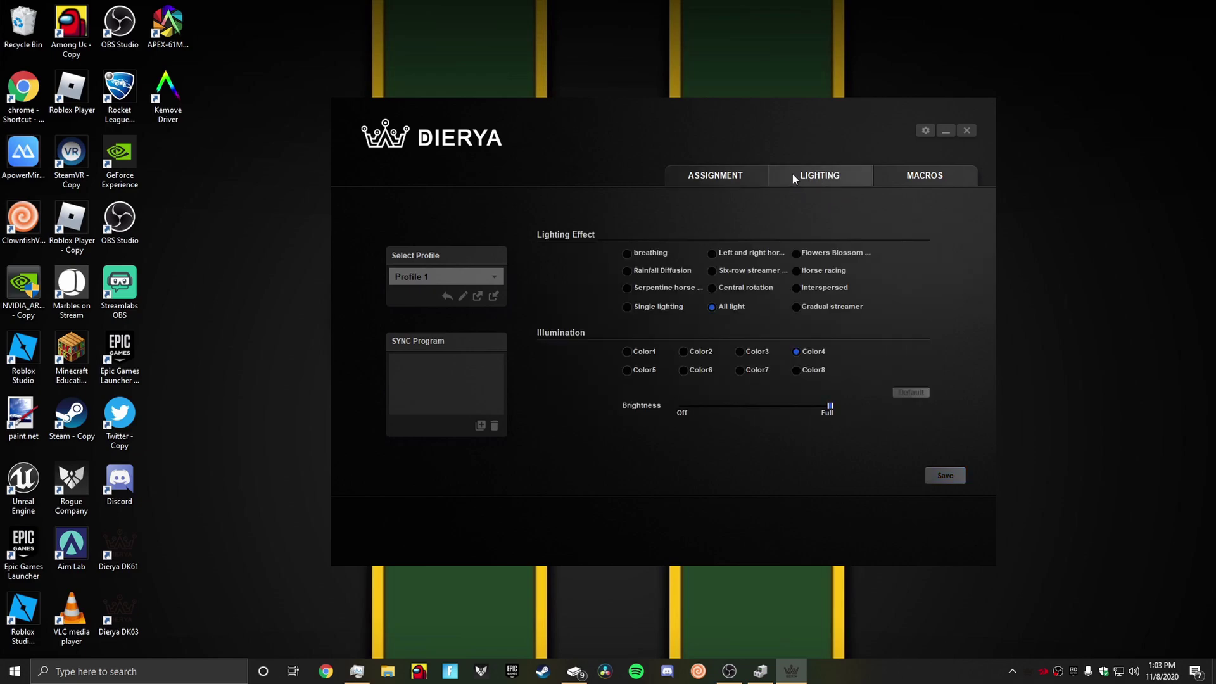
click(485, 278)
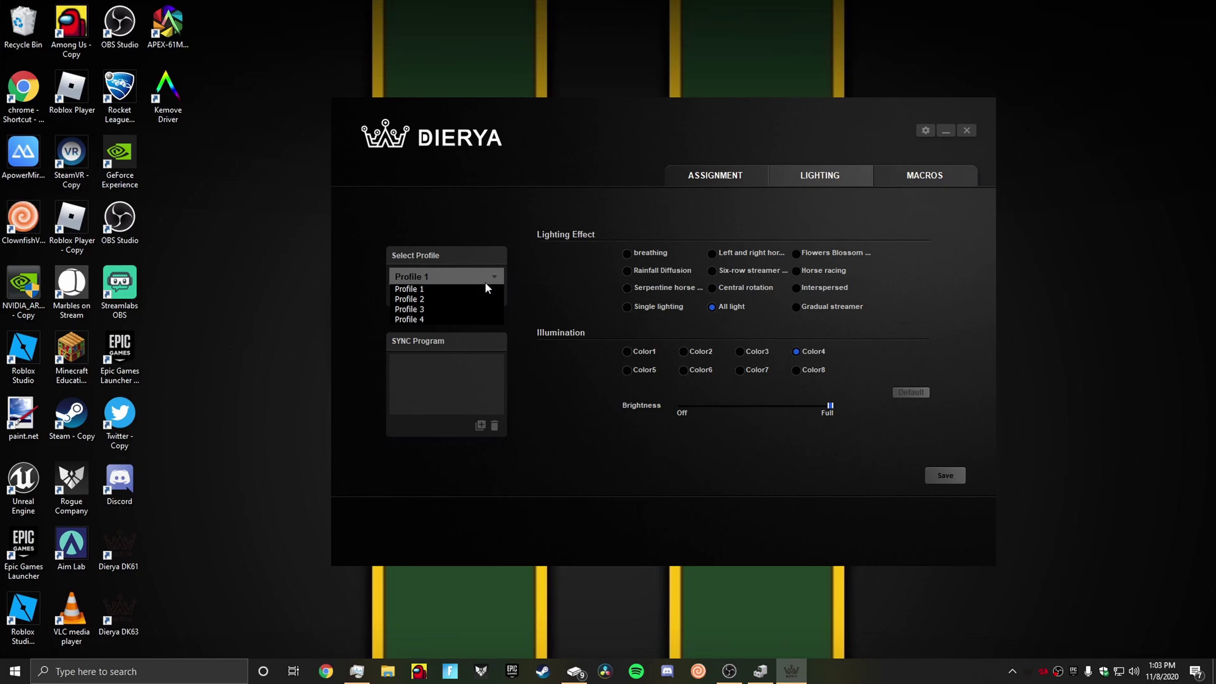
click(566, 402)
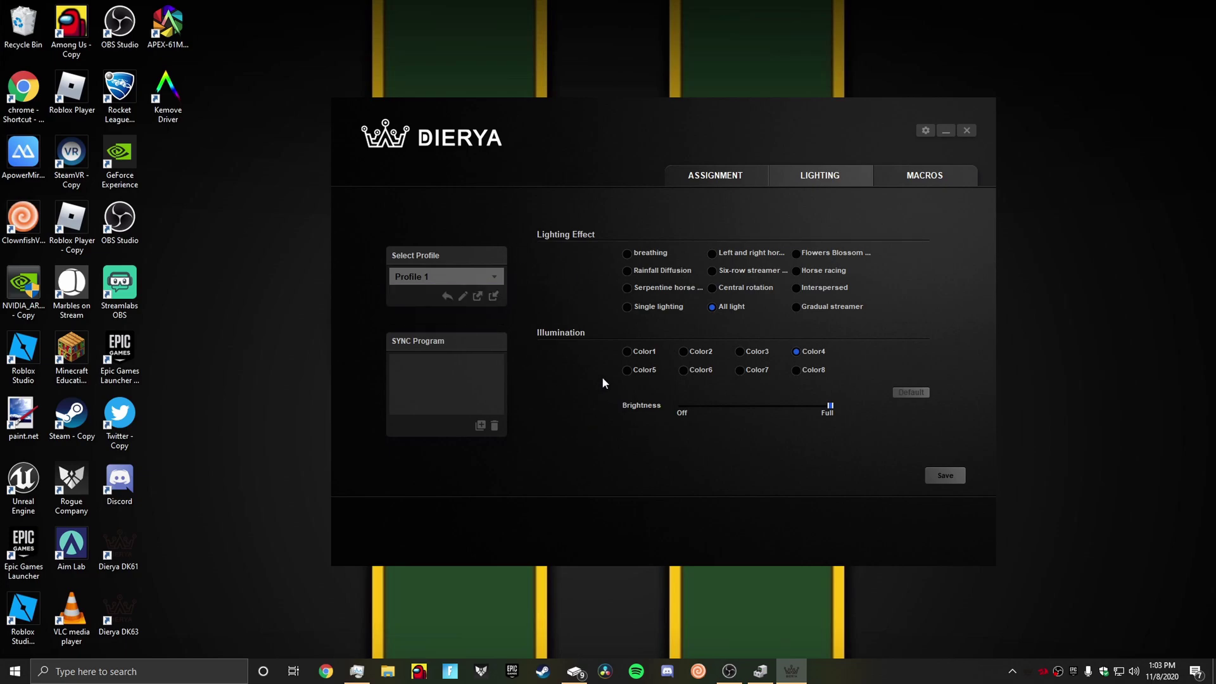
click(798, 307)
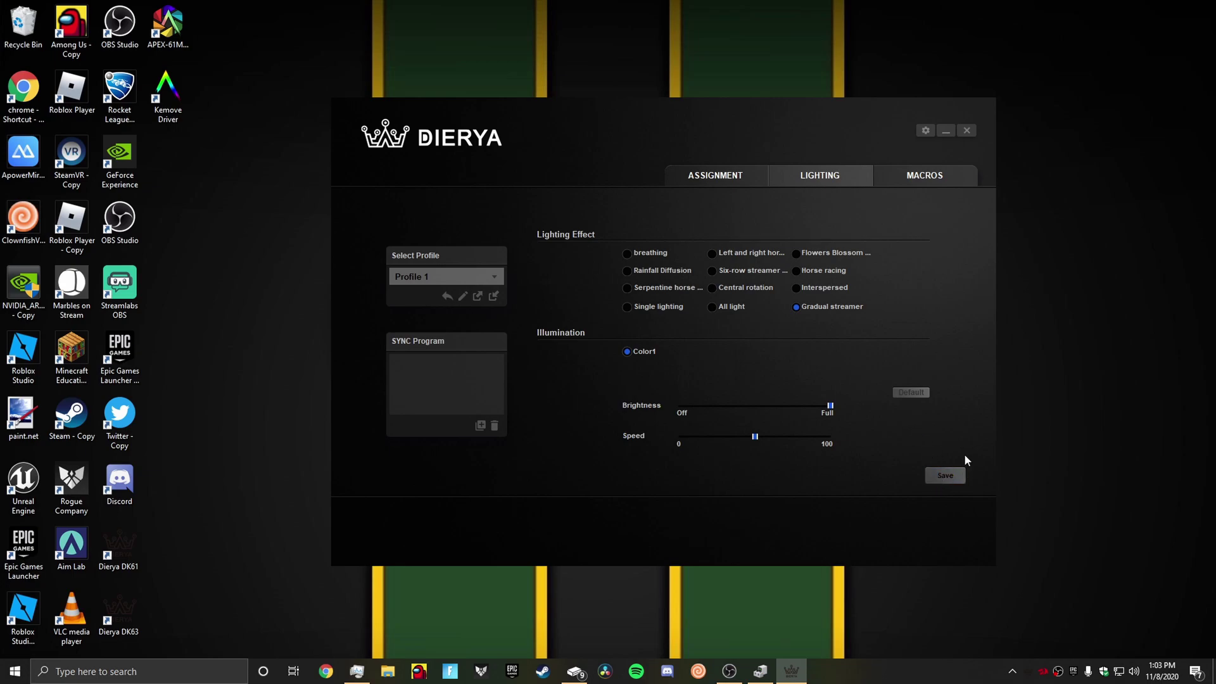
Close the Dierya DK61 window from the taskbar and reopen it from the tray.
right_click(791, 670)
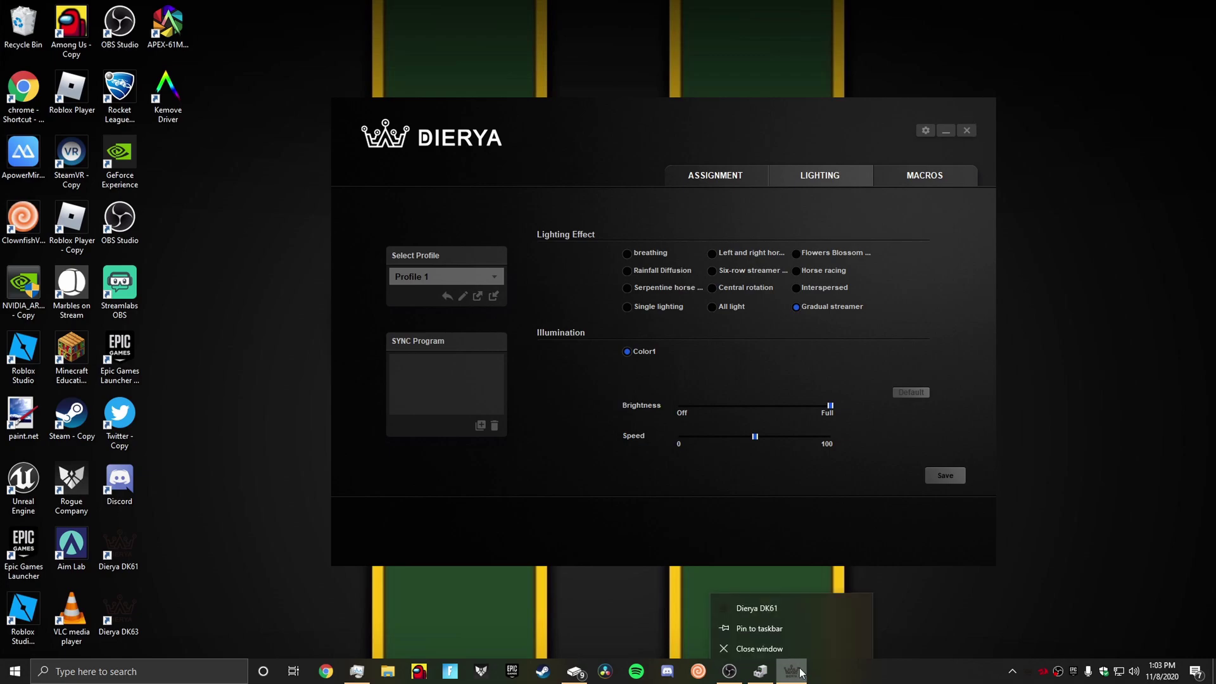
click(797, 648)
right_click(1028, 670)
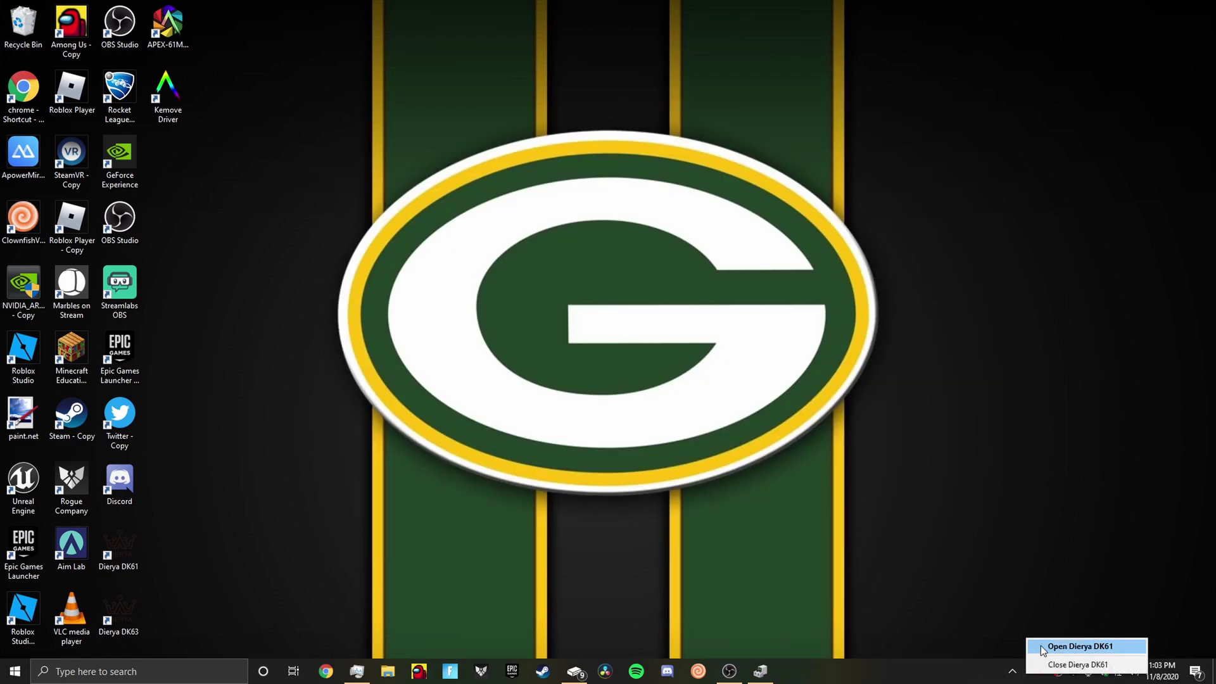
click(1040, 644)
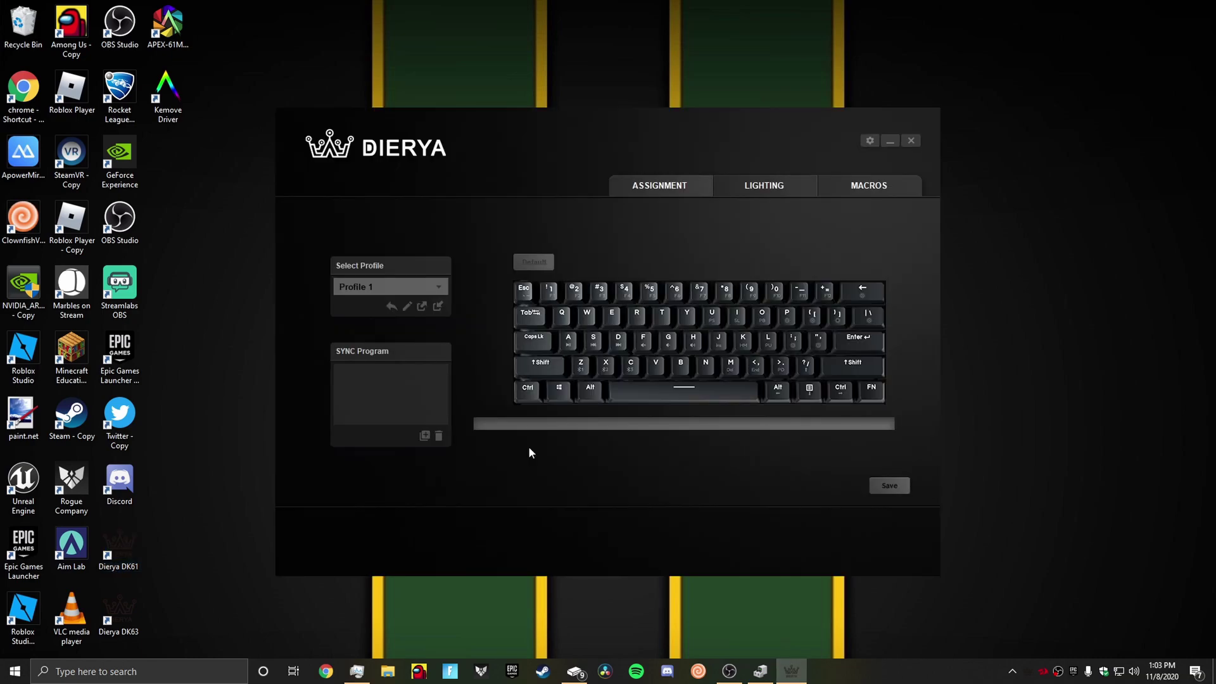
Reselect Gradual streamer in Lighting and save it to the keyboard.
click(775, 182)
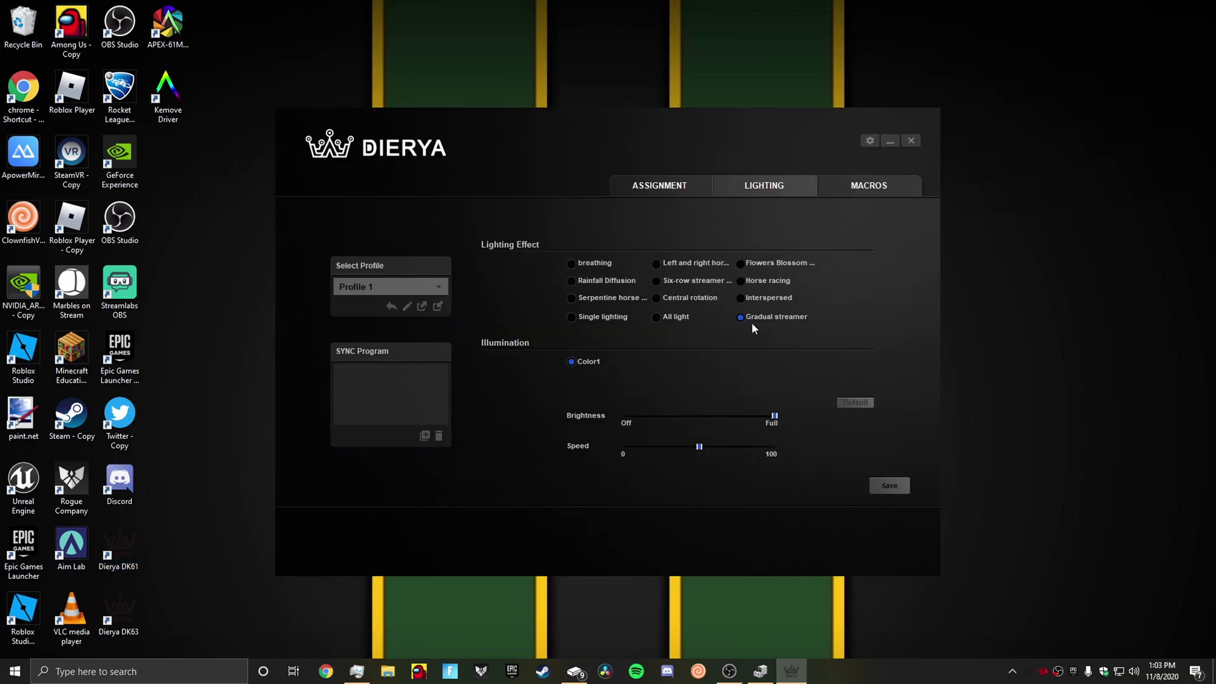
click(662, 315)
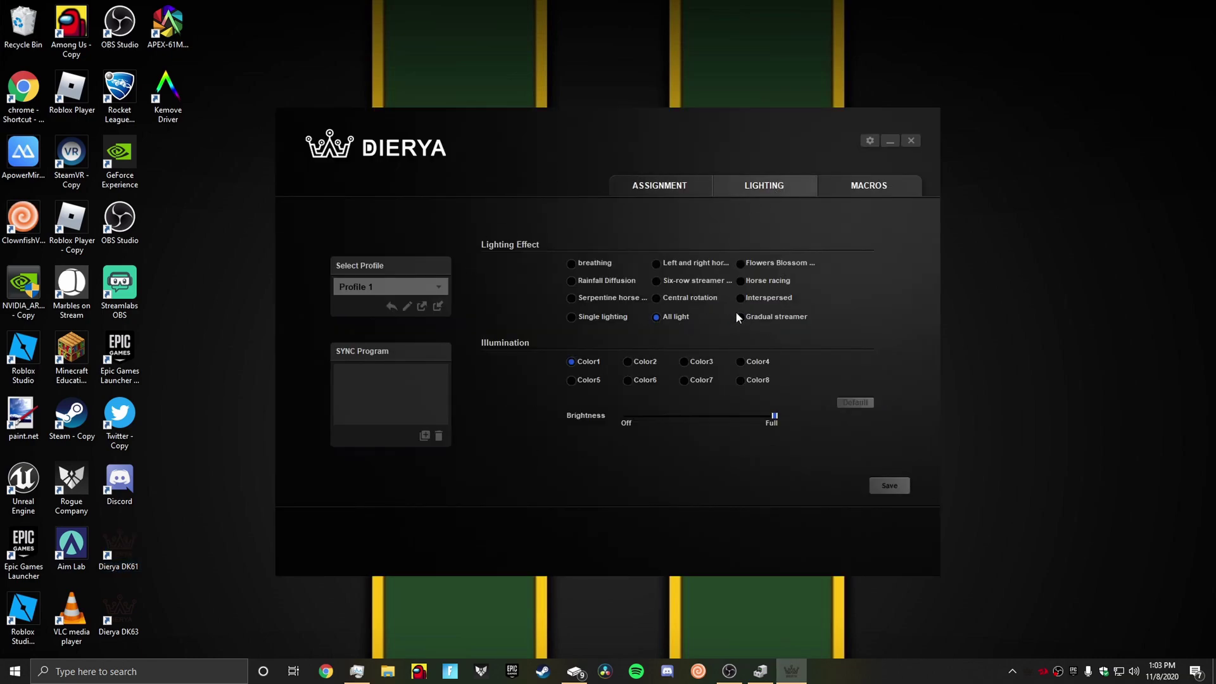
click(740, 317)
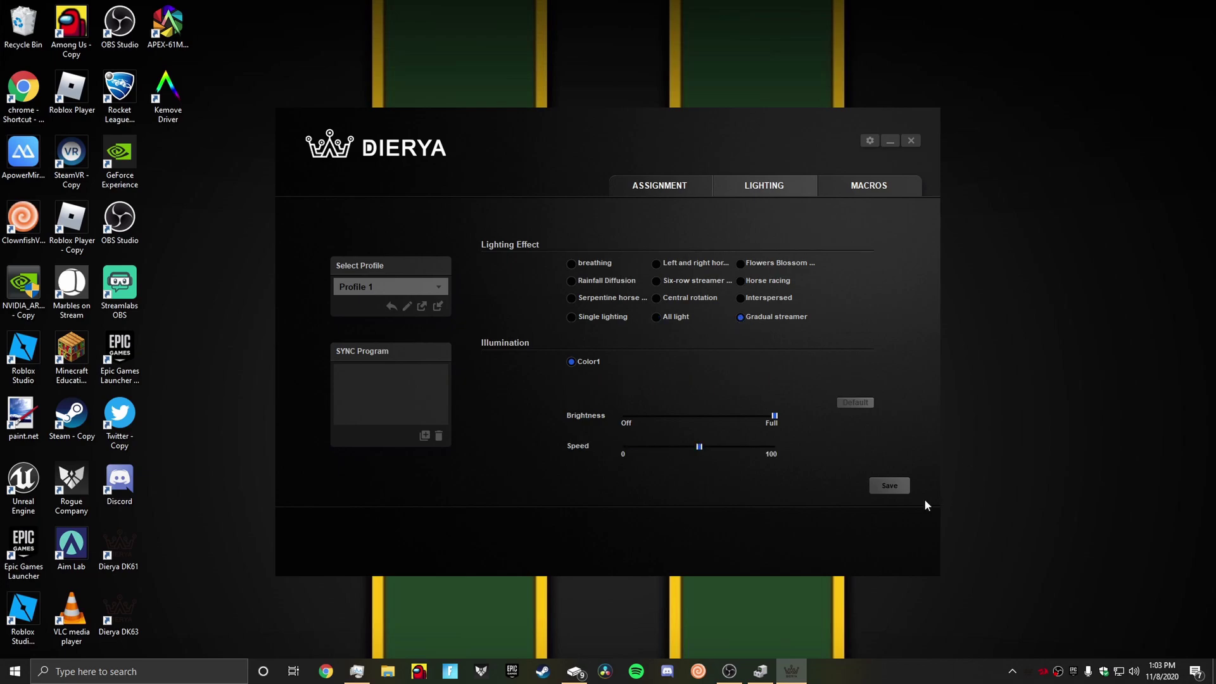
click(887, 485)
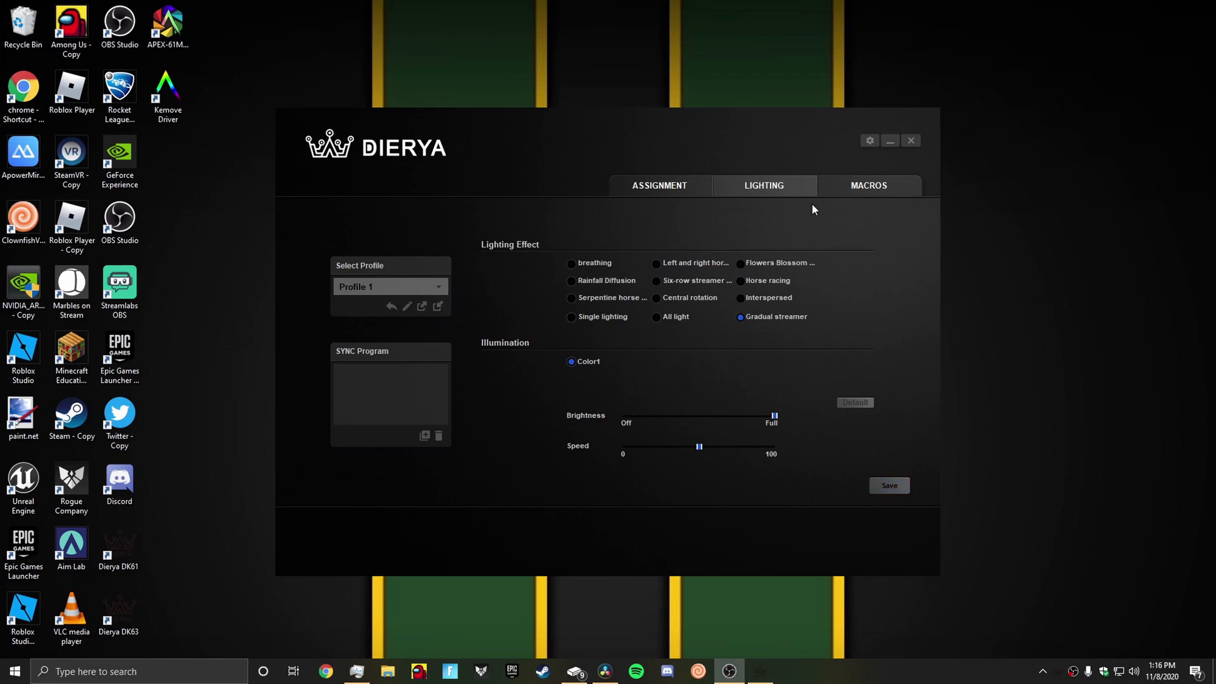
Record repeated F presses into fornitetest until the 80-event limit, then dismiss the warning.
click(853, 188)
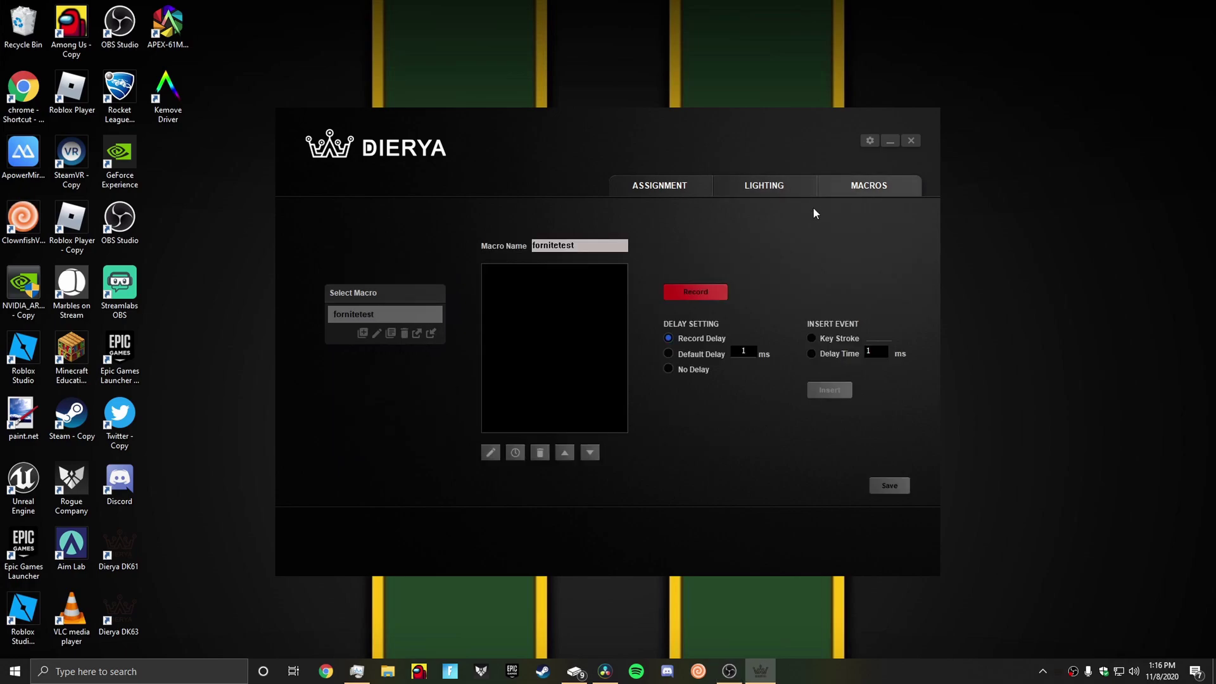
click(688, 295)
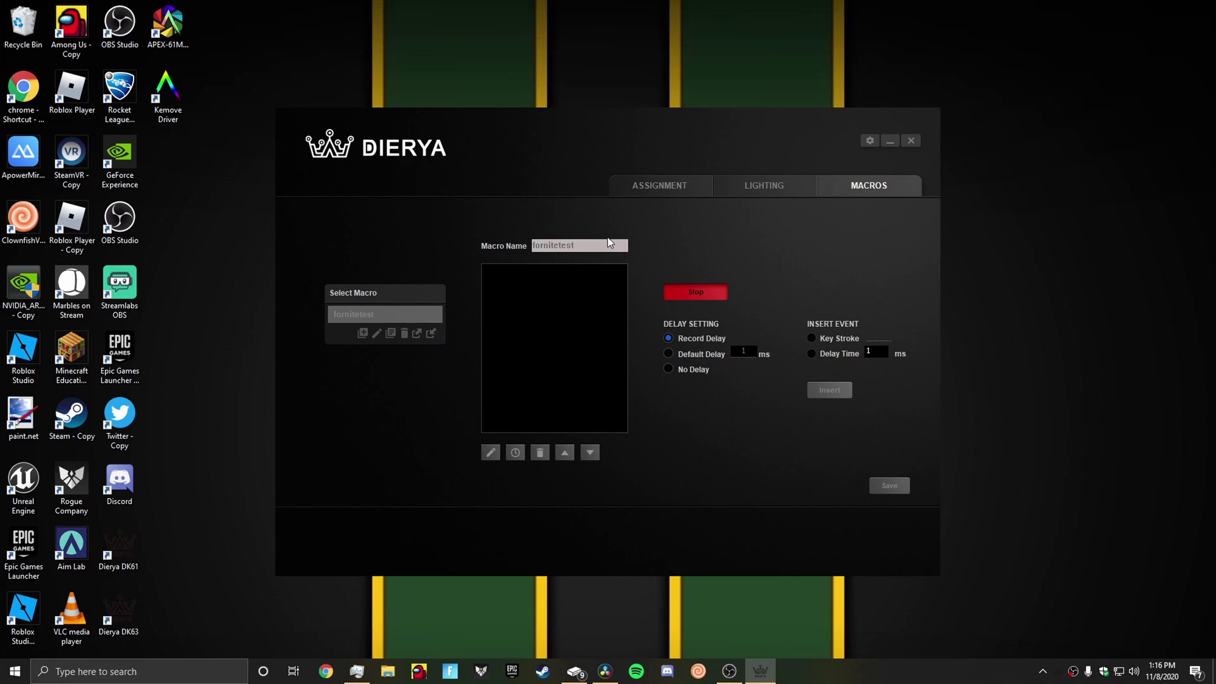
key(f)
key(f)
key(f)
key(f)
key(f)
key(f)
key(f)
key(f)
key(f)
key(f)
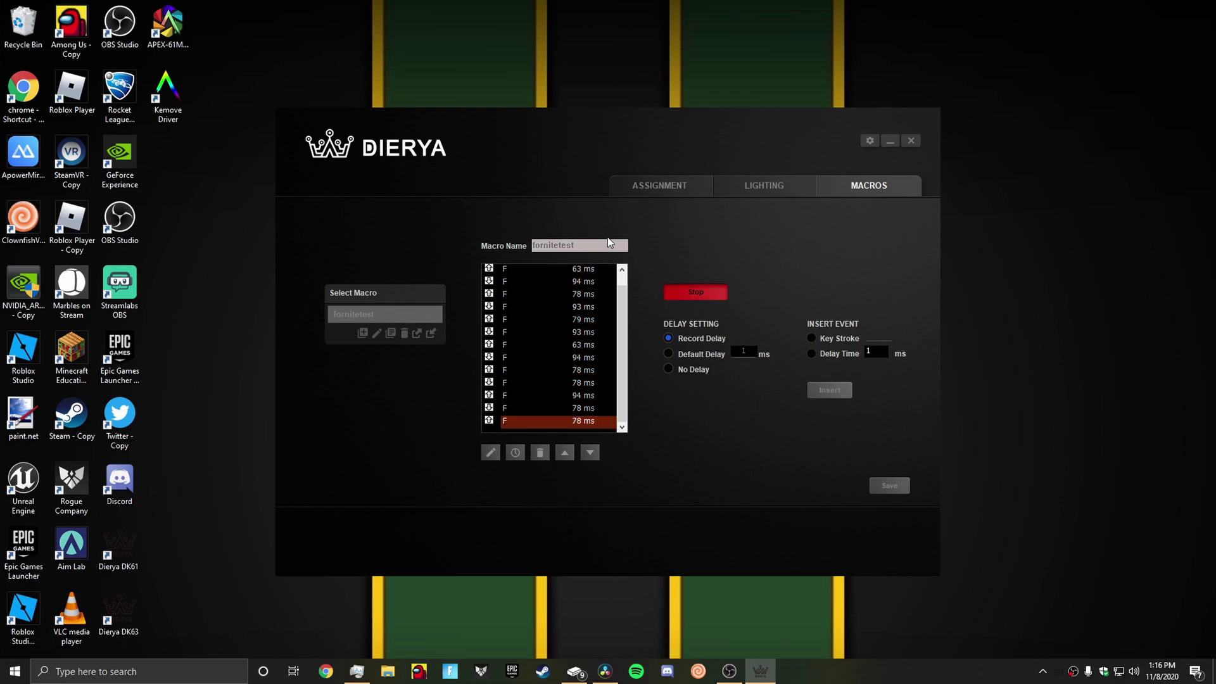
key(f)
key(f)
key(f)
key(f)
key(f)
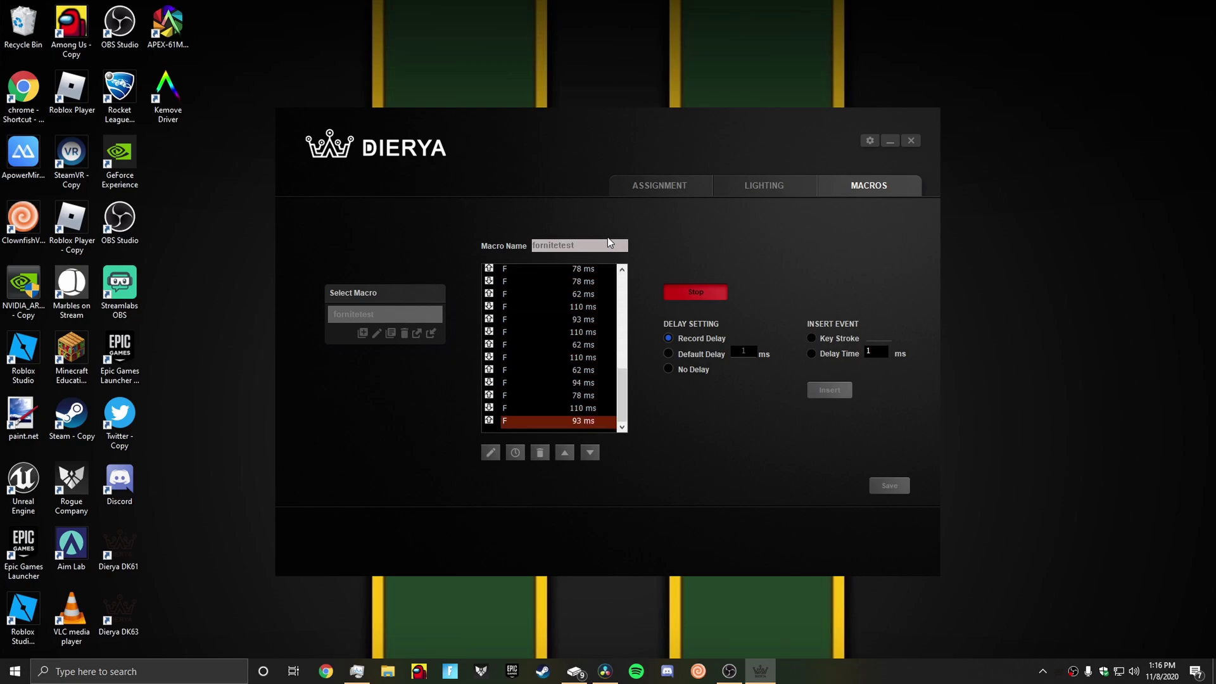
key(f)
key(f)
key(f)
key(f)
key(f)
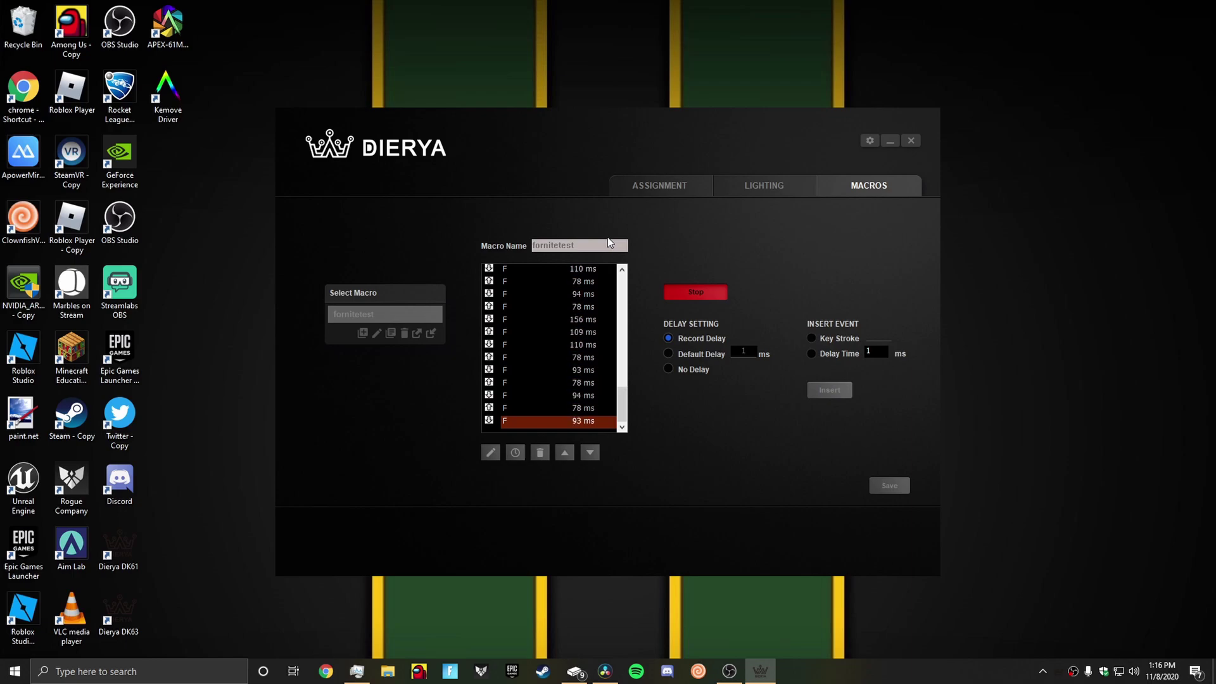
key(f)
key(f)
key(f)
key(f)
key(f)
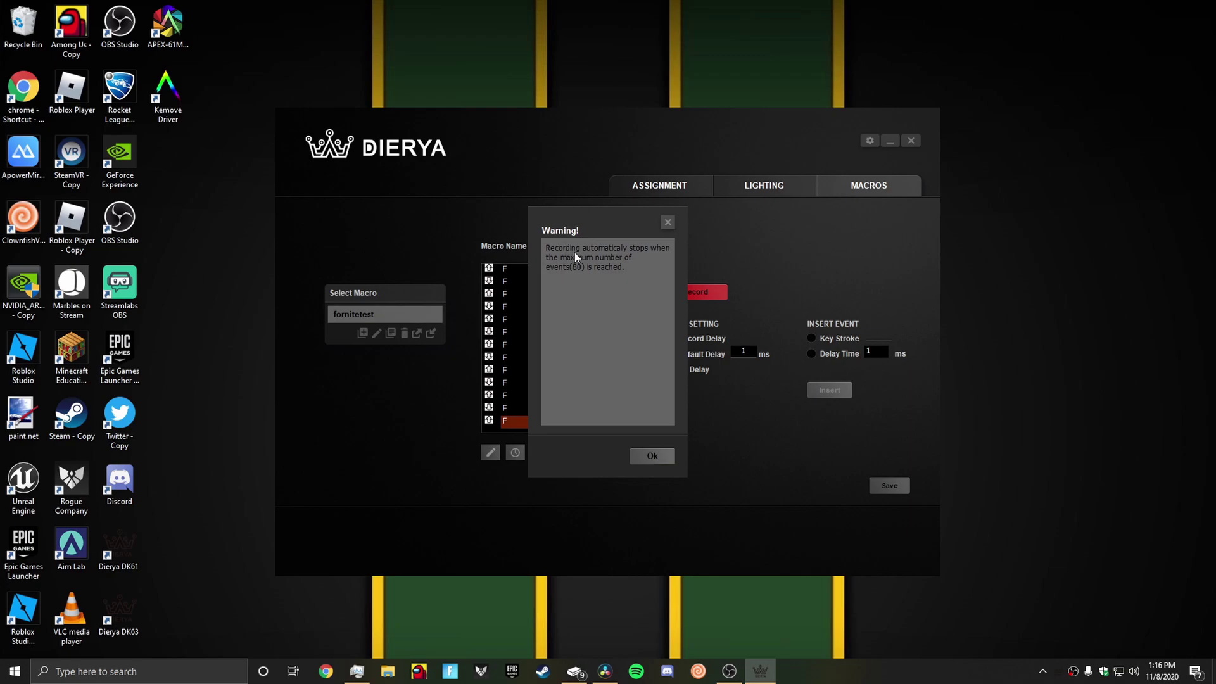
drag(575, 252, 656, 239)
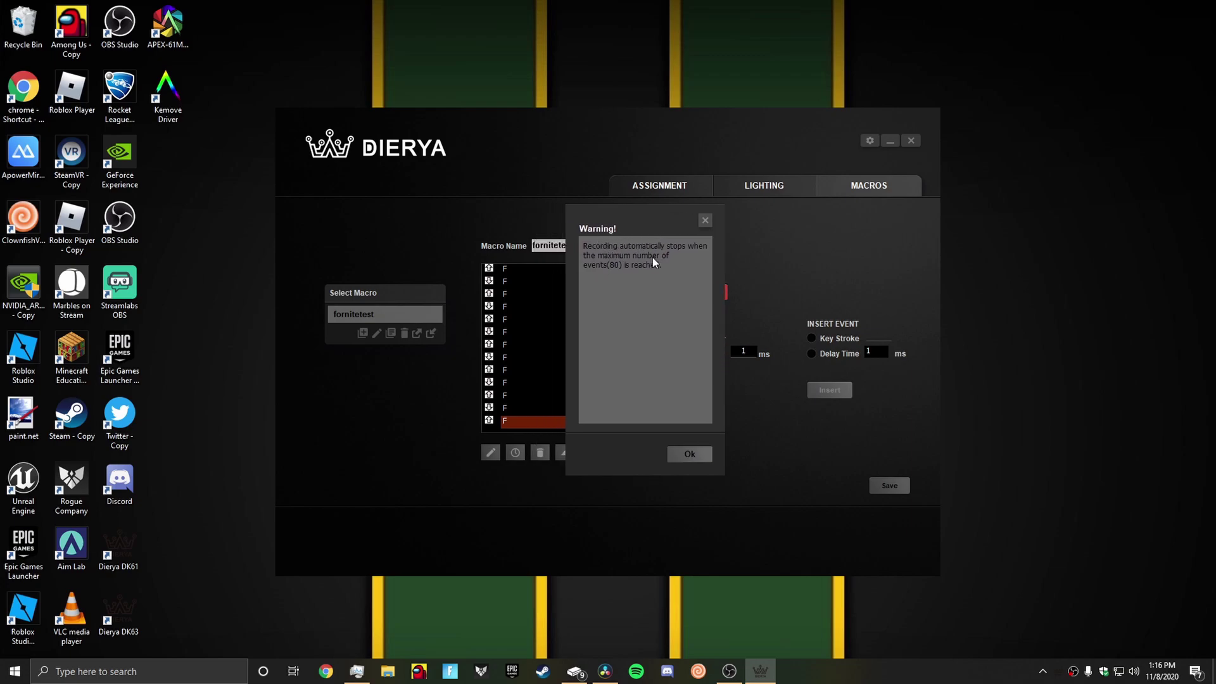
click(688, 454)
Try inserting a 1 ms Delay Time event into the fornitetest macro, then dismiss the 80-event limit warning.
drag(620, 408, 621, 285)
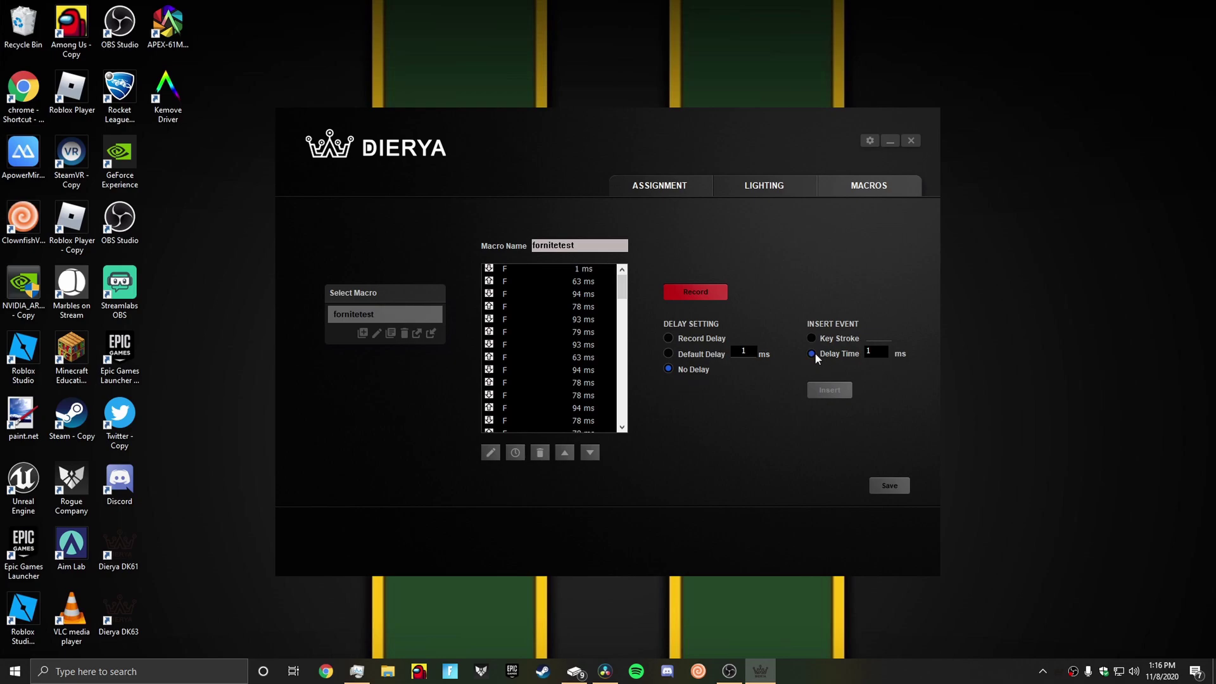
click(834, 386)
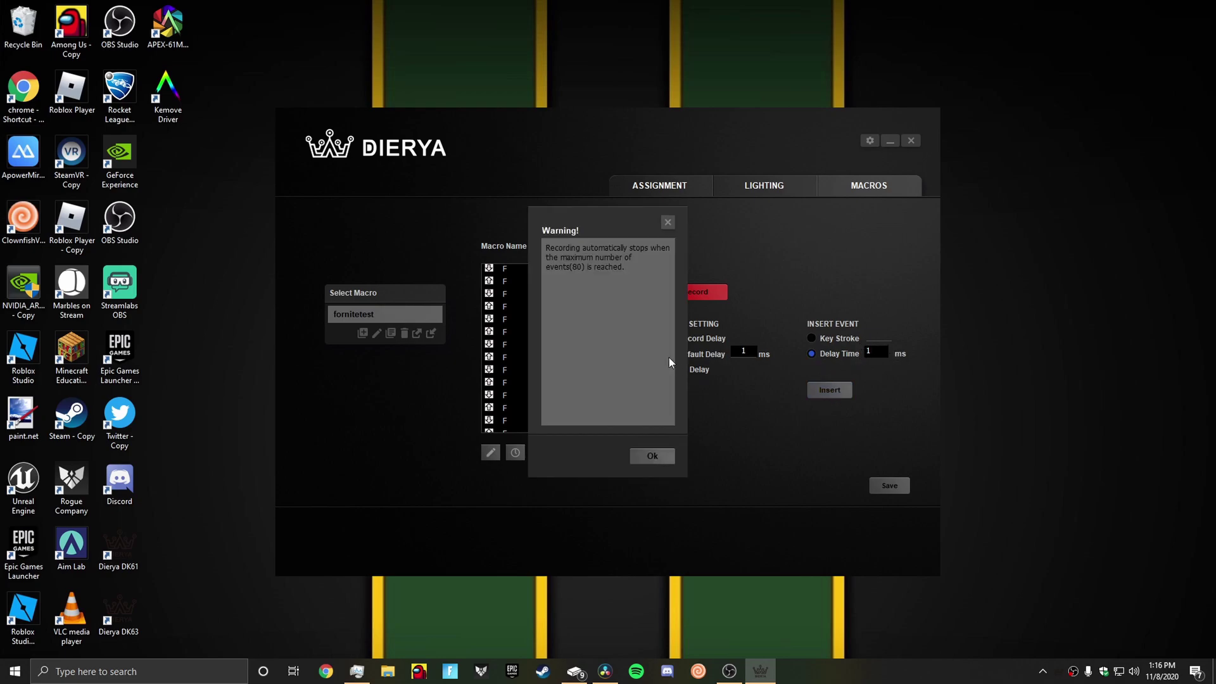
click(655, 457)
scroll(599, 367, down, 3)
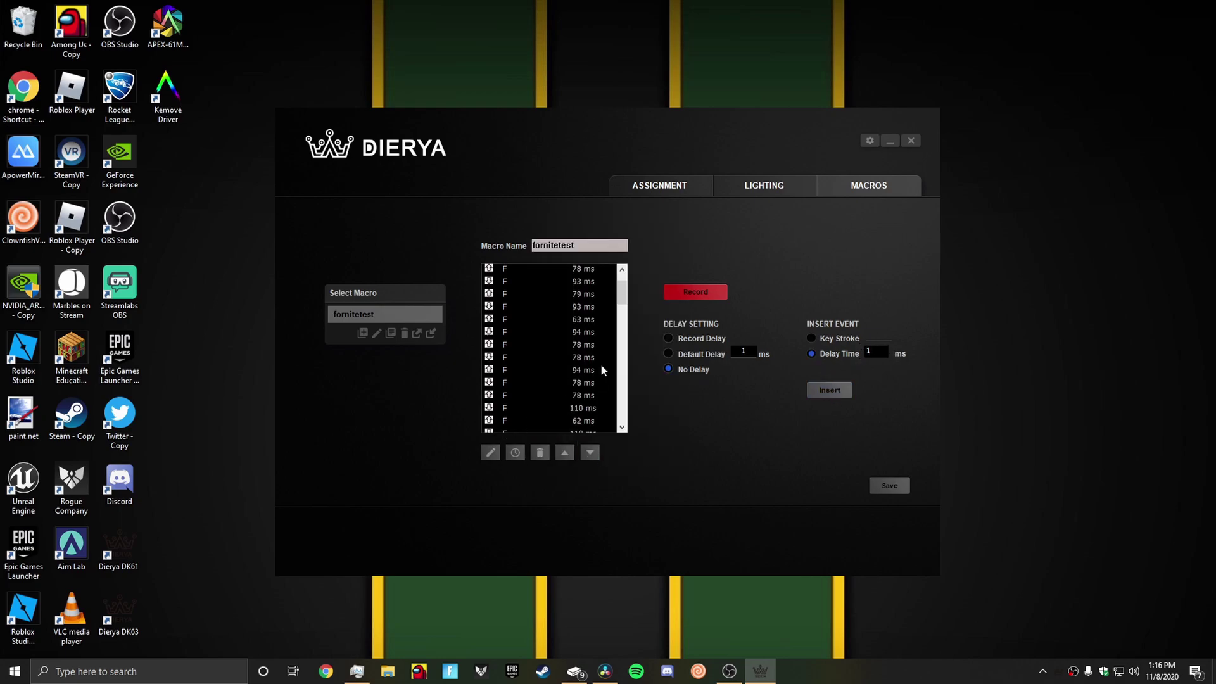
scroll(589, 377, down, 5)
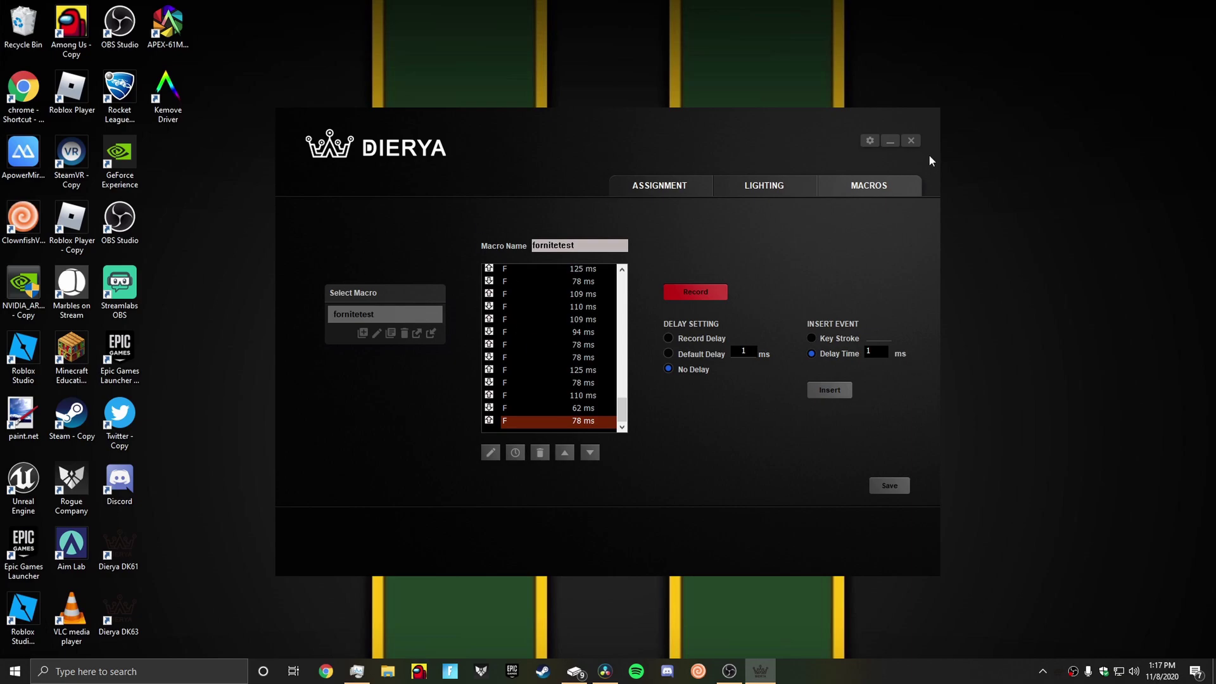
Close the Dierya DK61 software window to return to the desktop.
click(912, 140)
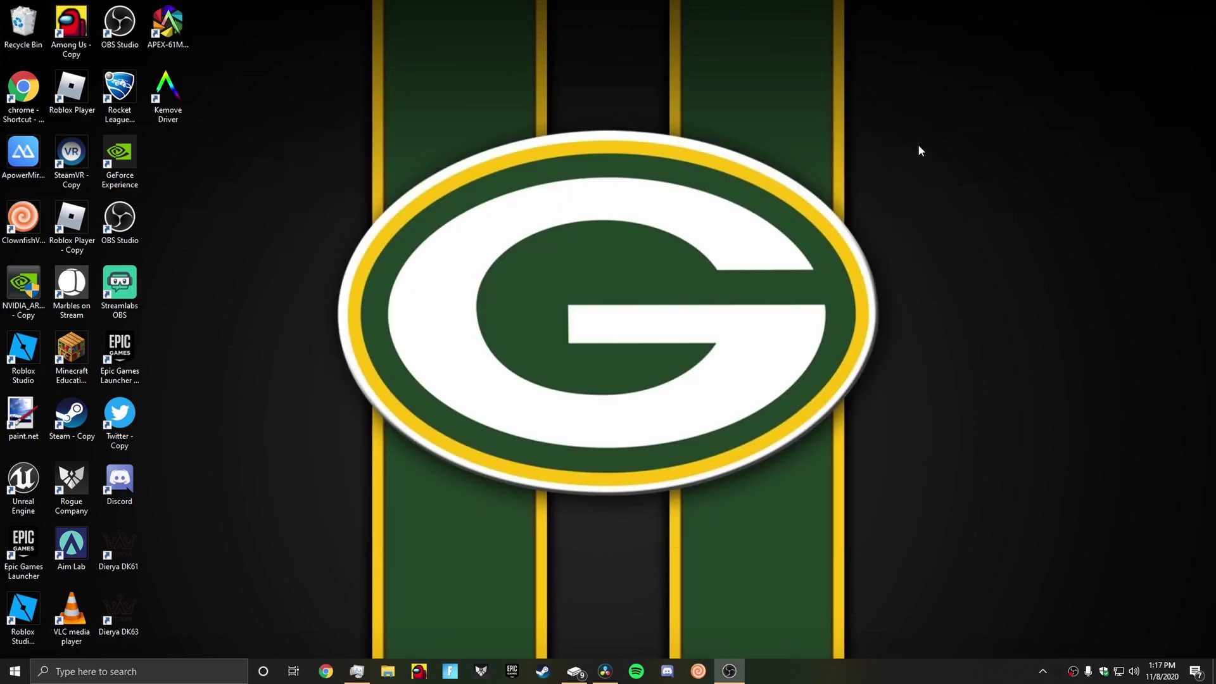